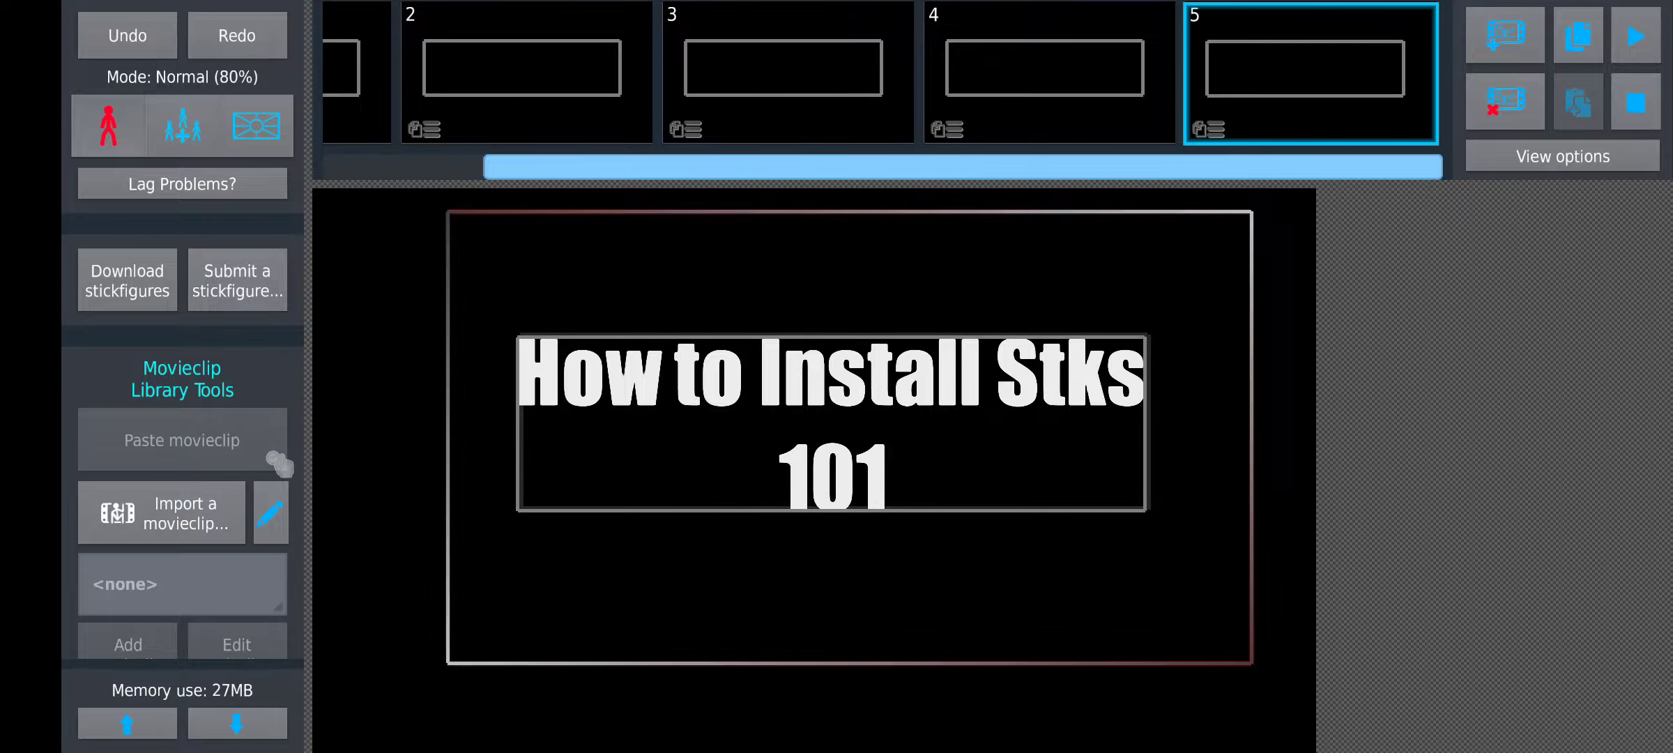
scroll(183, 446, up, 3)
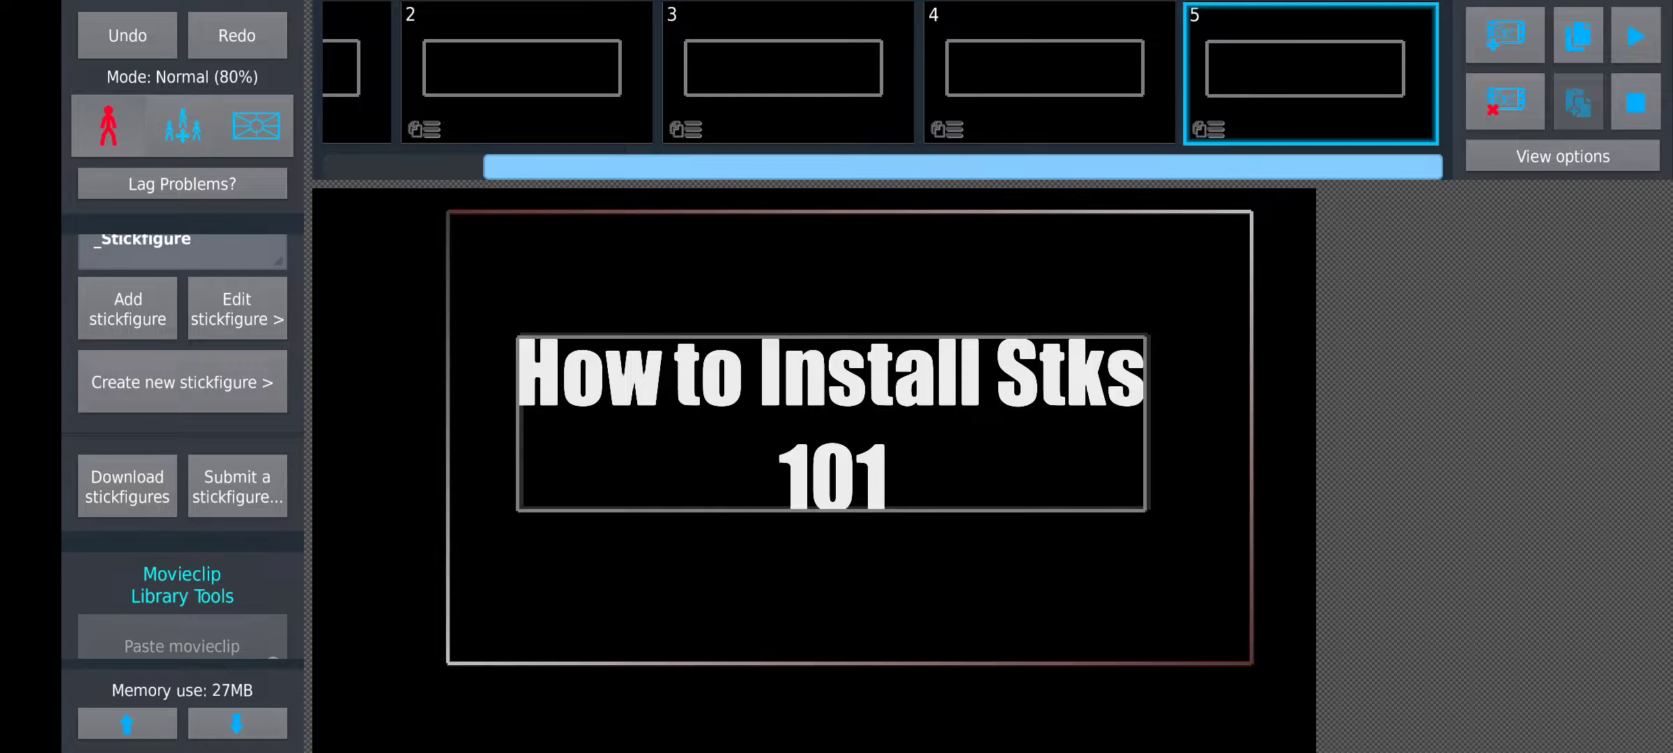
scroll(182, 444, up, 3)
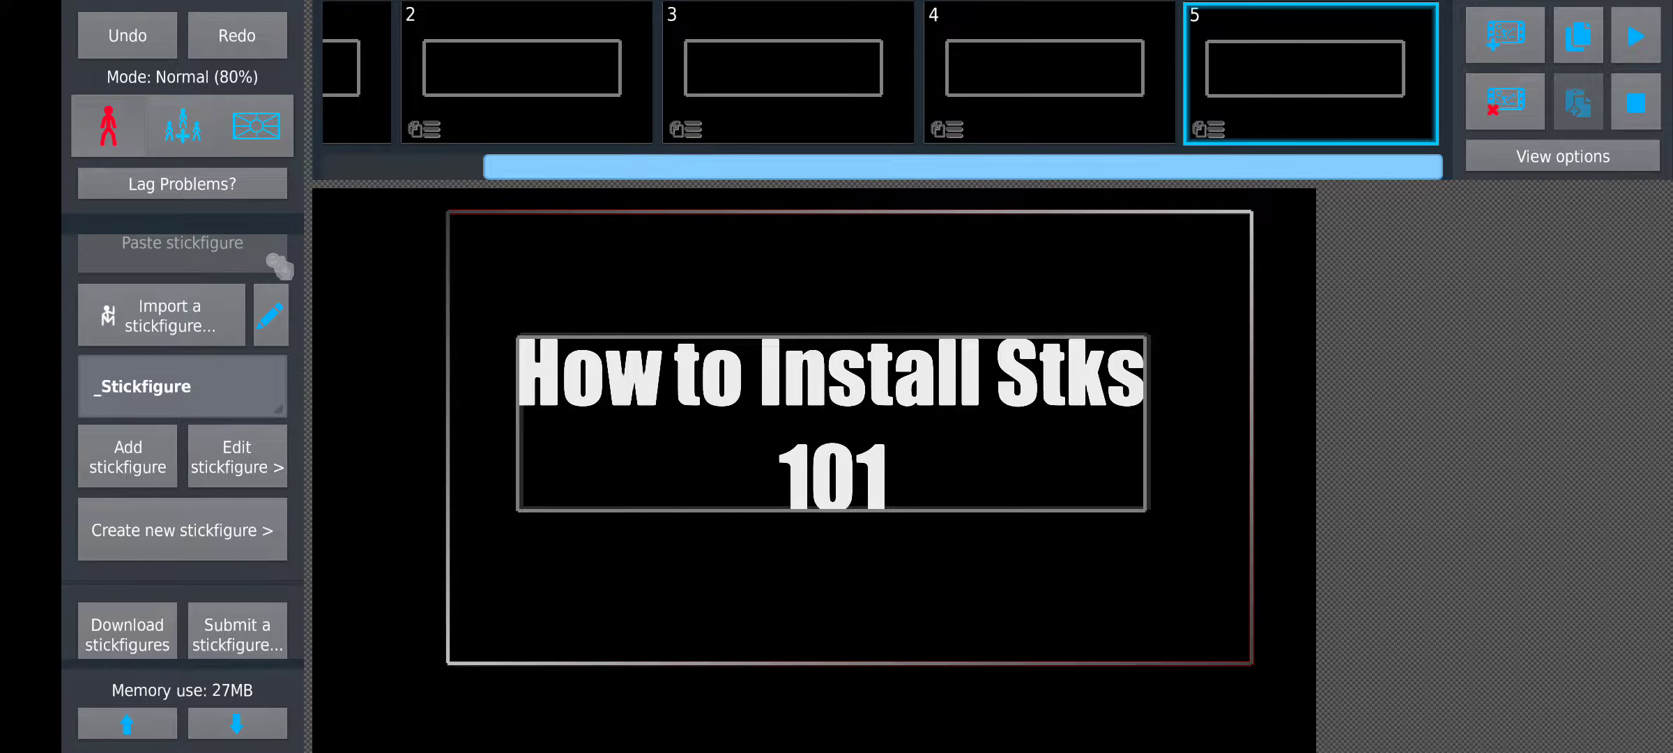
scroll(183, 444, up, 5)
scroll(184, 445, up, 5)
scroll(183, 445, up, 5)
scroll(184, 445, up, 3)
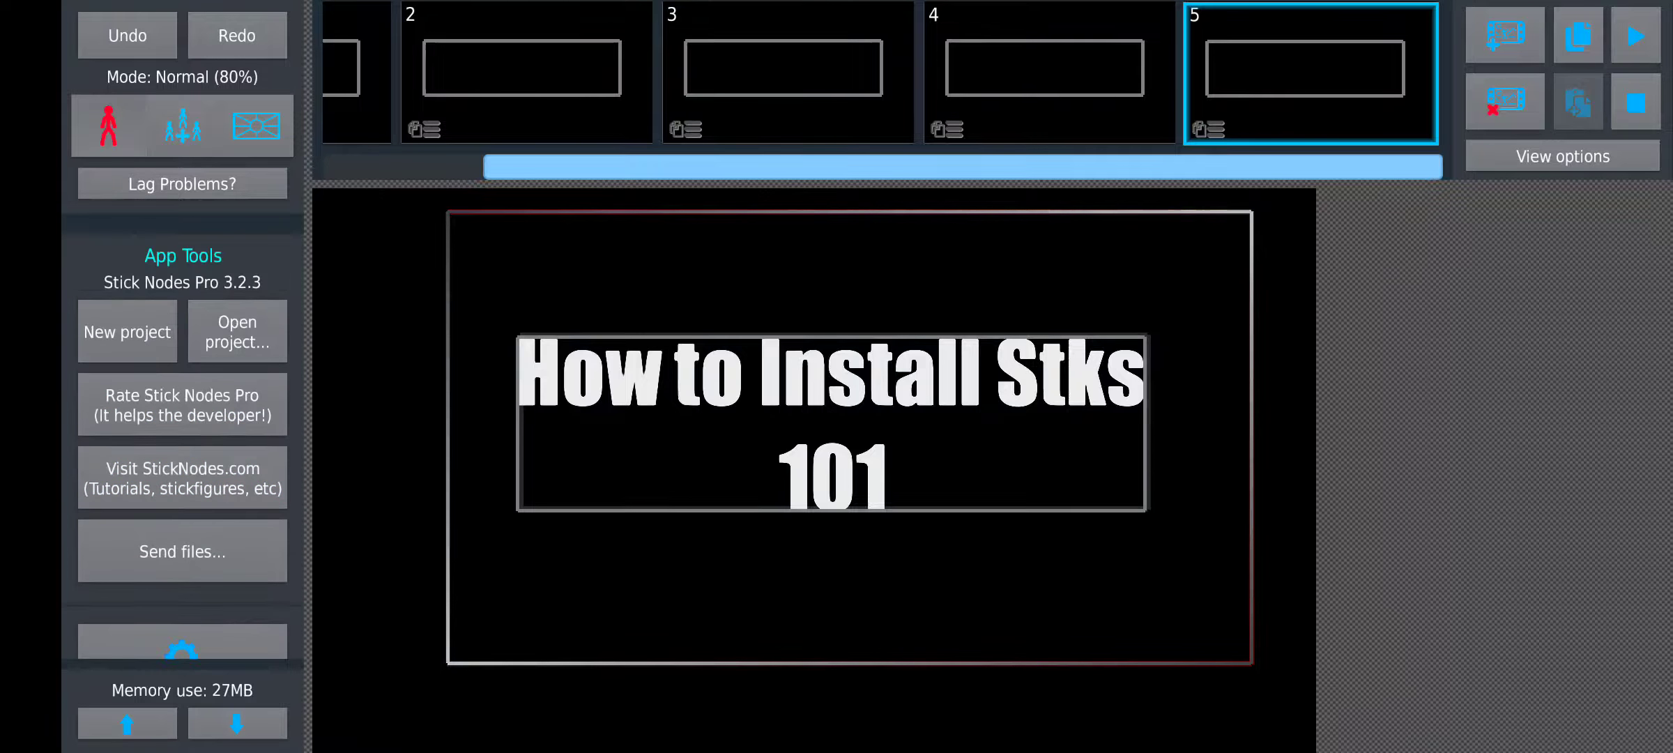
Open SUSSYBALLS.stknds from the project list sorted by Newest
click(237, 337)
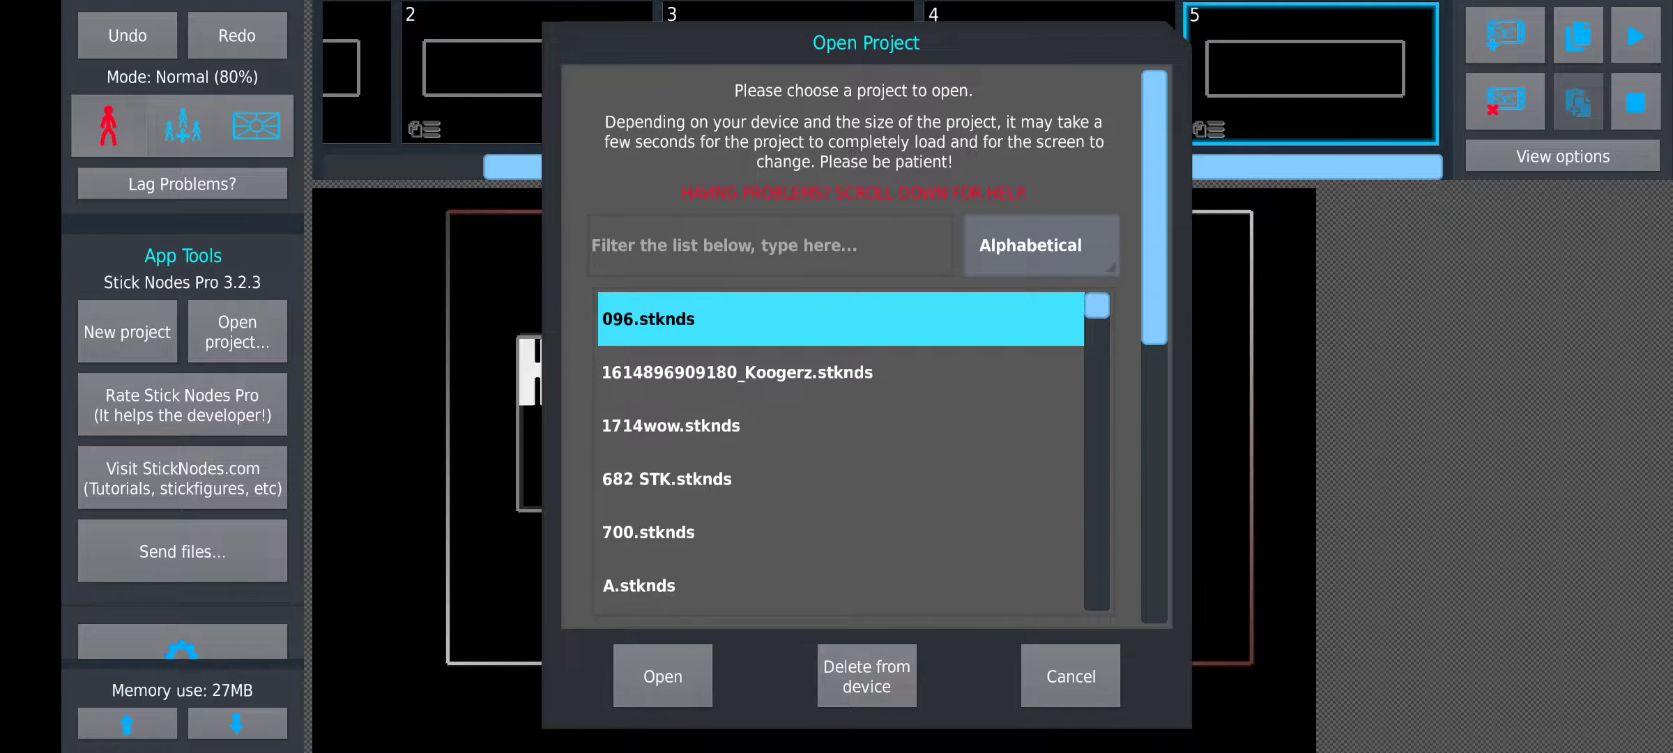
click(1042, 244)
click(1008, 366)
click(707, 318)
click(663, 676)
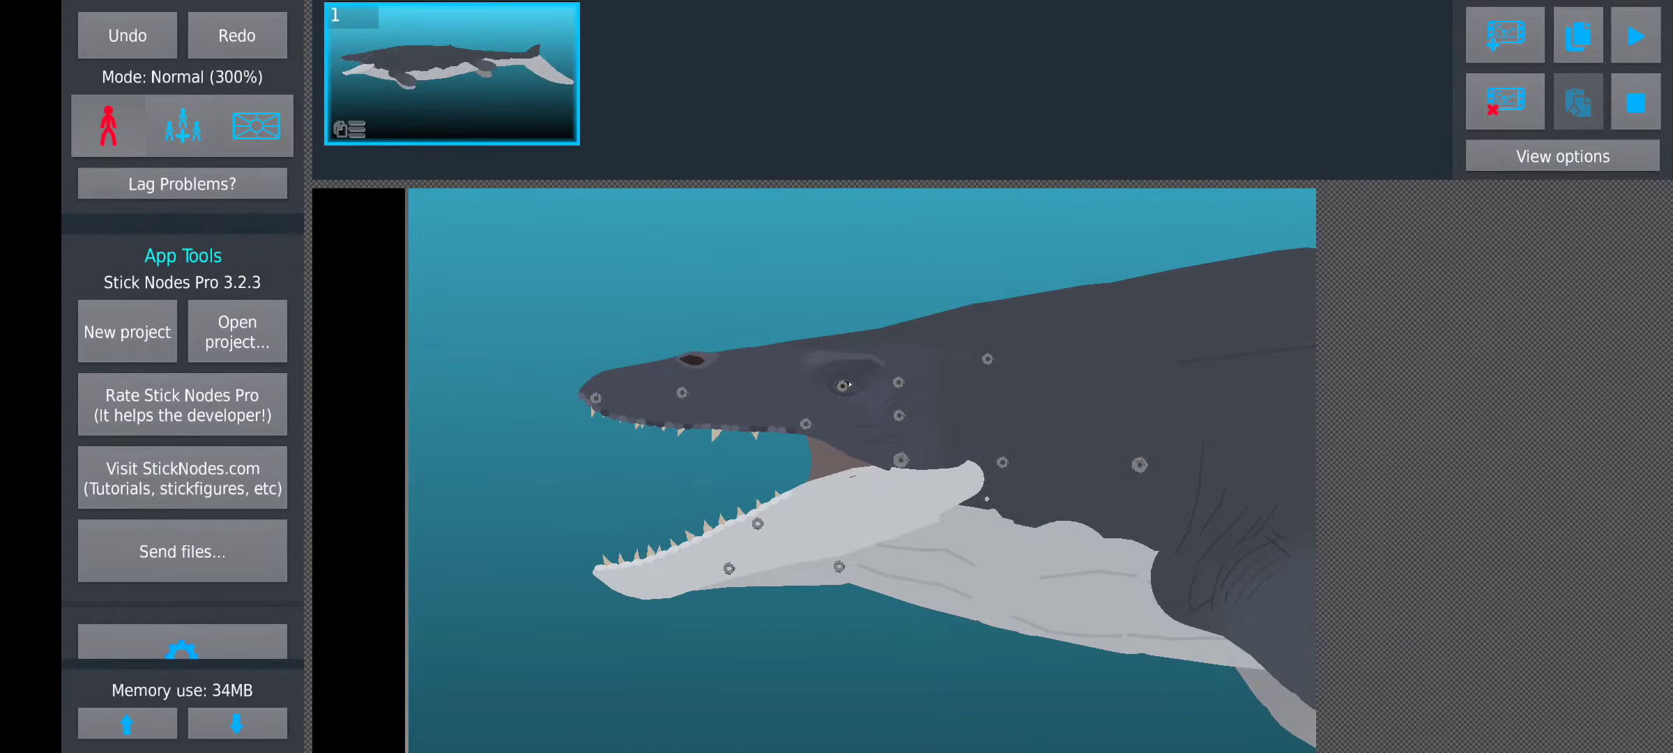
scroll(813, 471, down, 5)
scroll(814, 471, up, 1)
scroll(814, 471, up, 2)
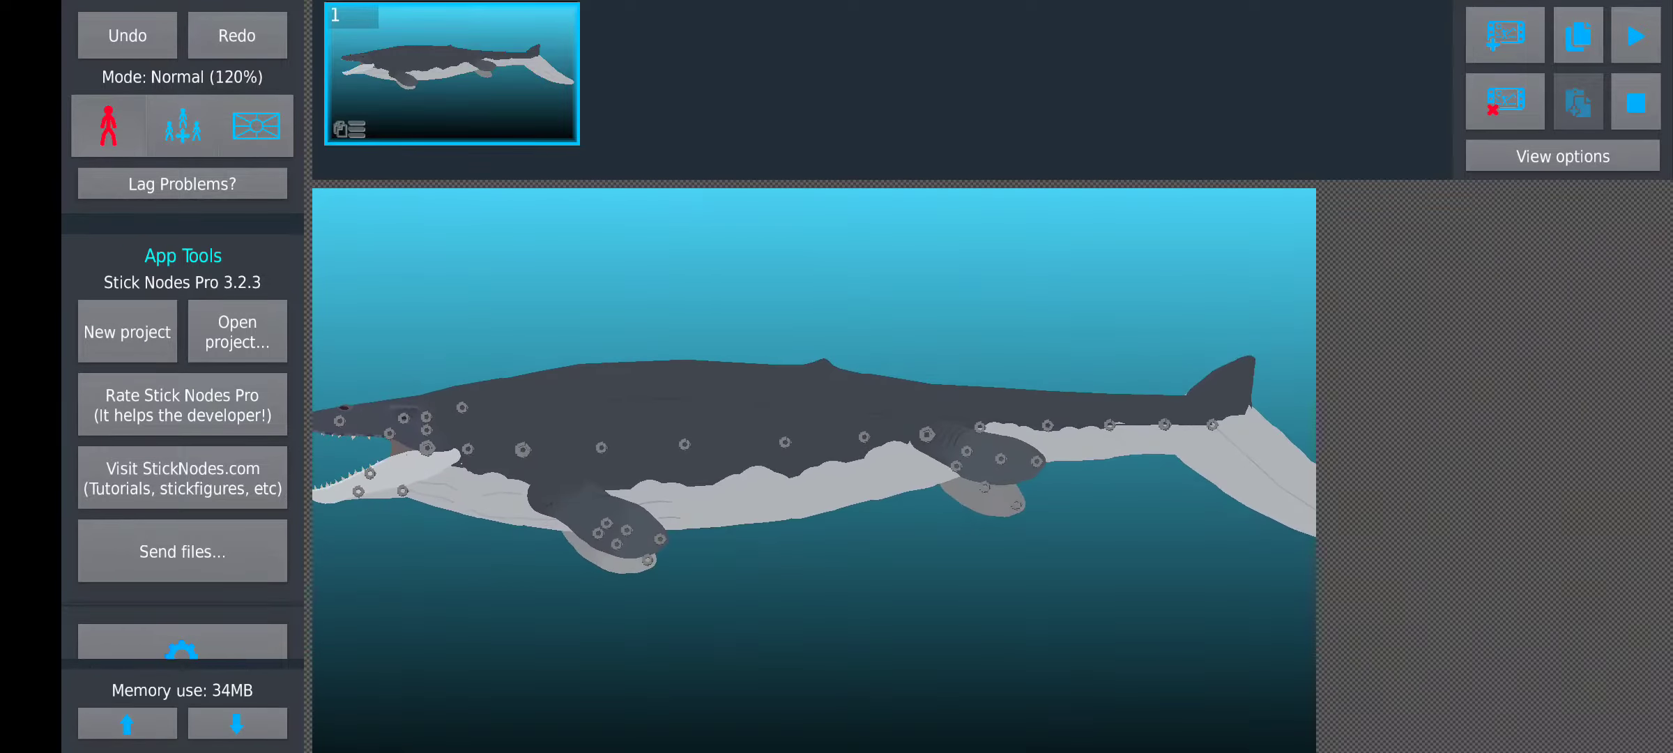
Frame the whole mosasaur in the view
click(785, 431)
click(785, 654)
drag(785, 549, 1059, 497)
drag(185, 589, 183, 367)
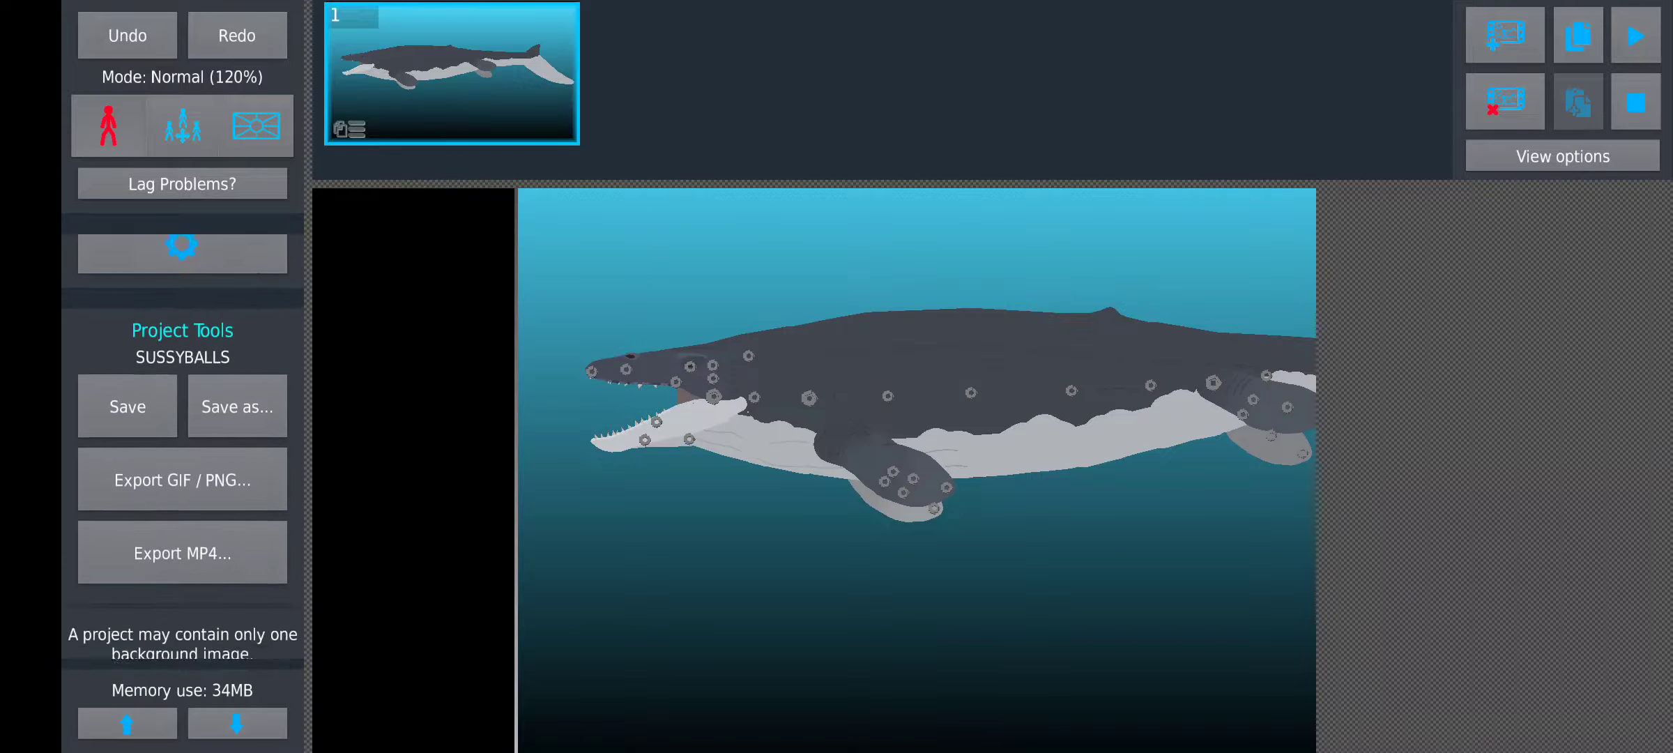
scroll(184, 458, down, 5)
scroll(183, 458, down, 5)
scroll(183, 458, down, 5)
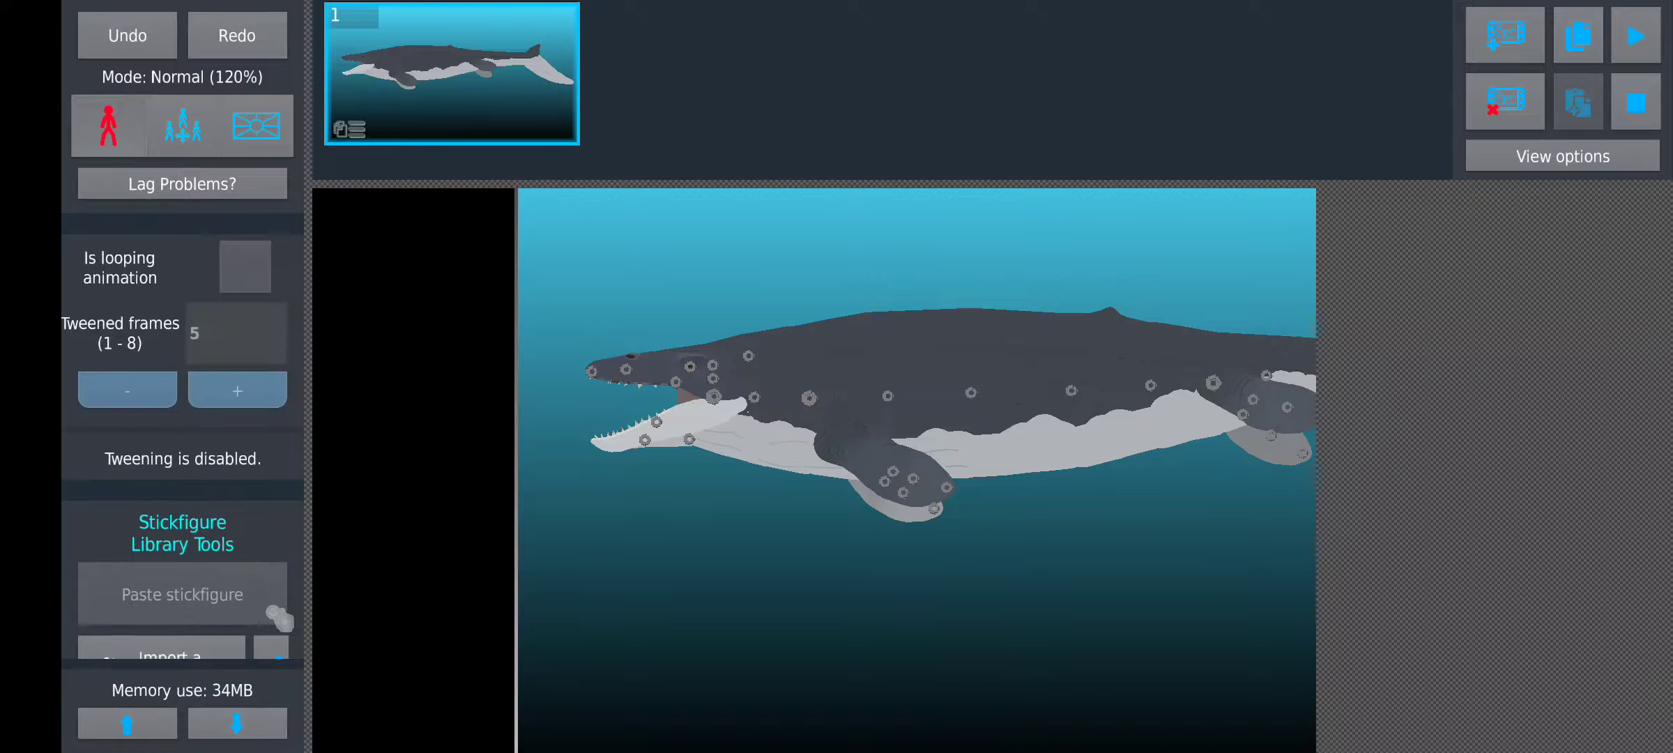
scroll(183, 458, down, 5)
Start editing the Mosabod2 stickfigure from the project's parts list
click(183, 423)
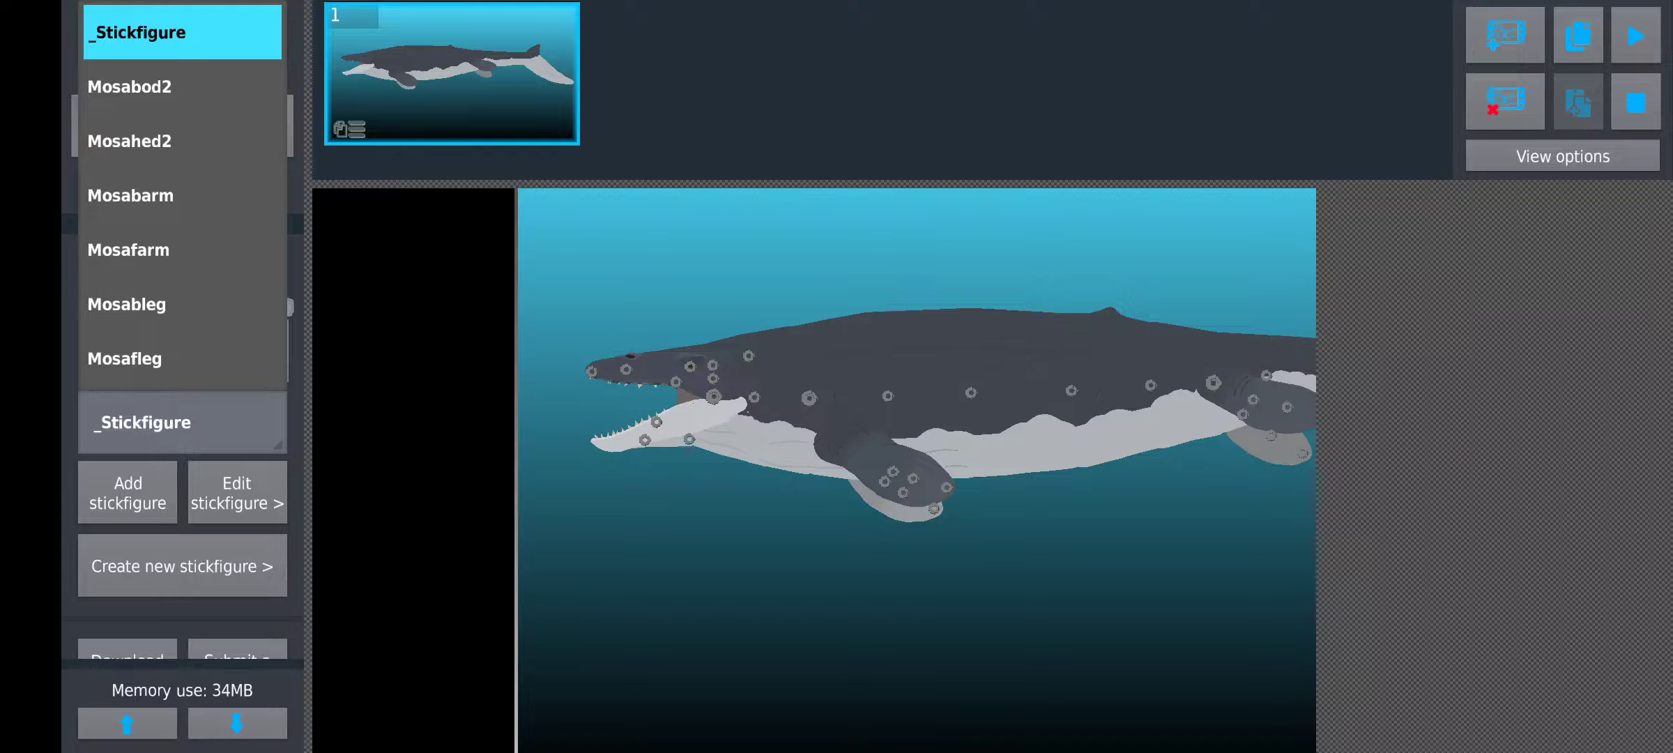
click(129, 87)
click(232, 497)
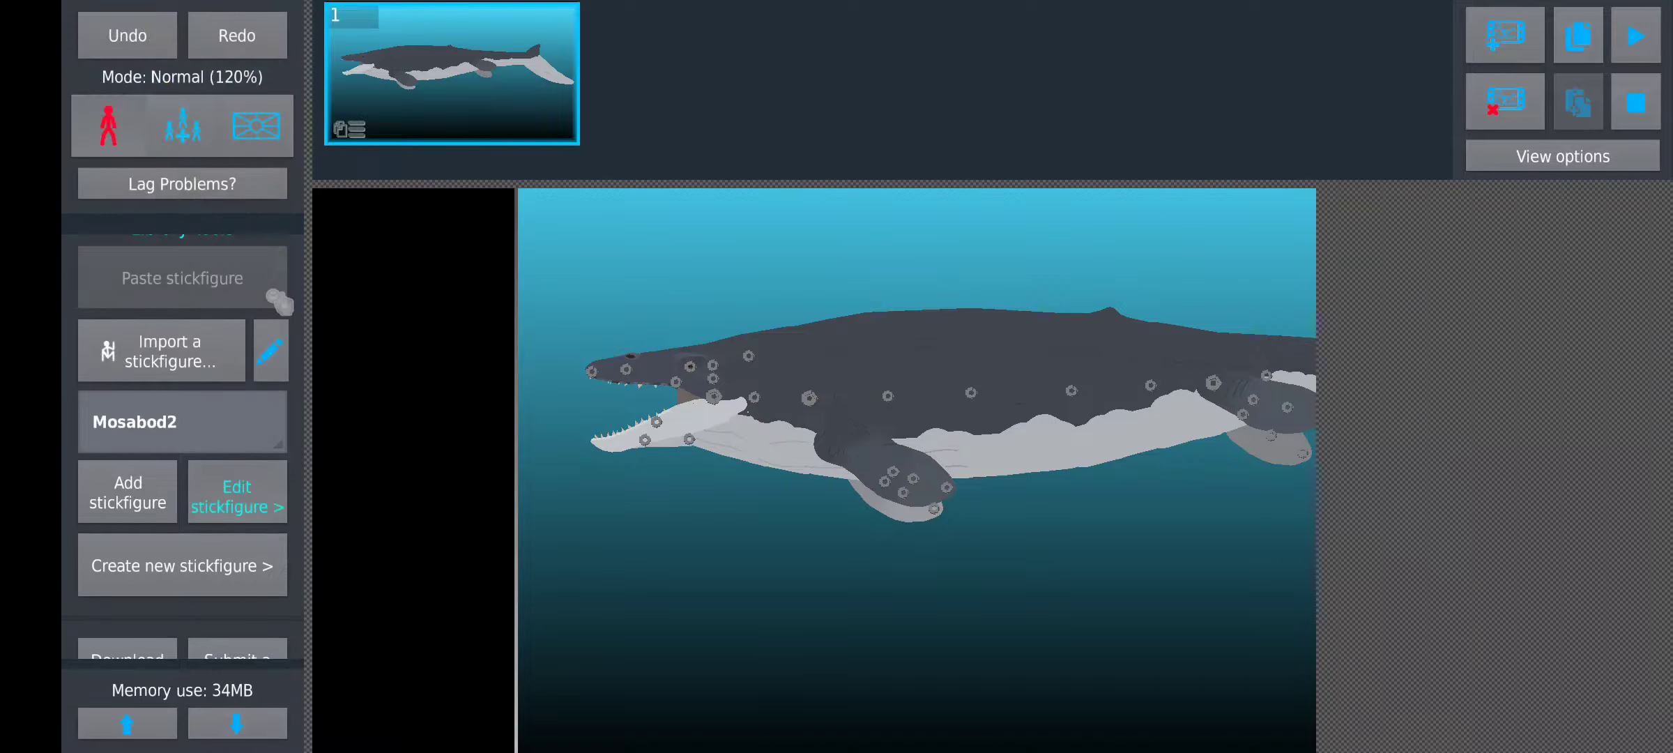
click(865, 321)
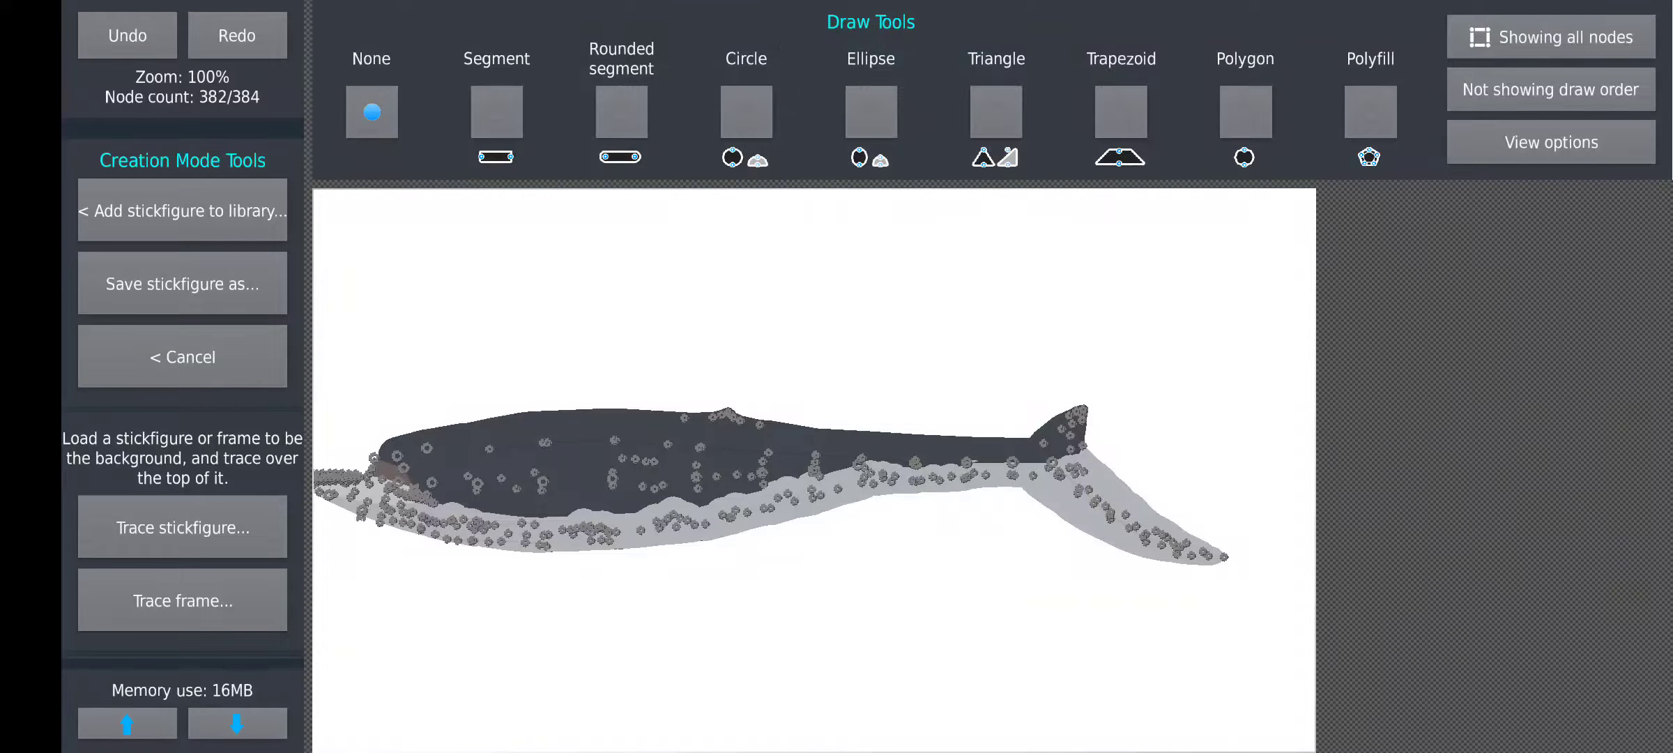
drag(784, 498, 890, 425)
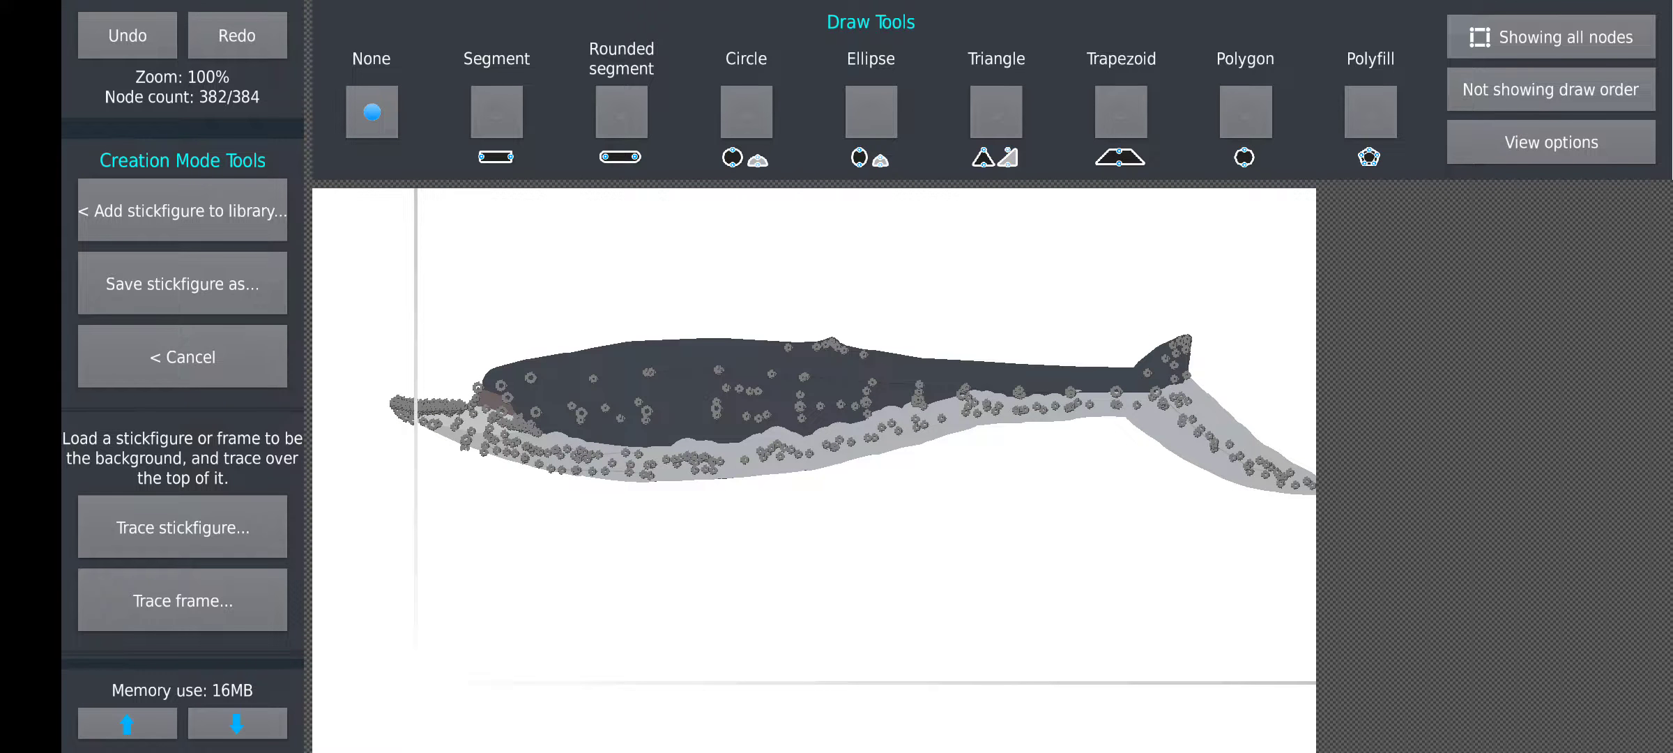
Save Mosabod2 as a stickfigure file, overwrite the old copy, and exit the editor
click(184, 284)
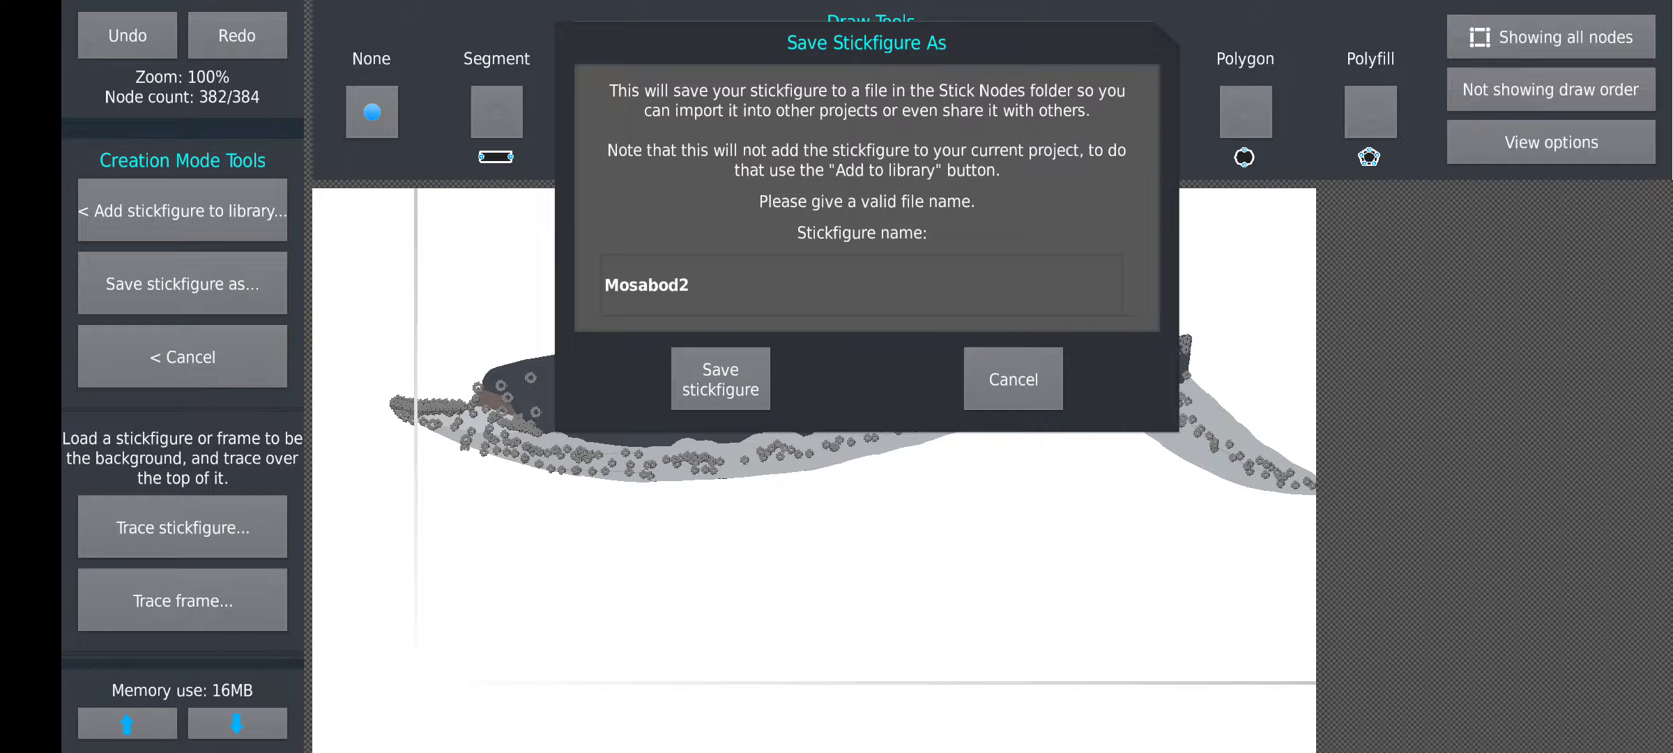
click(720, 378)
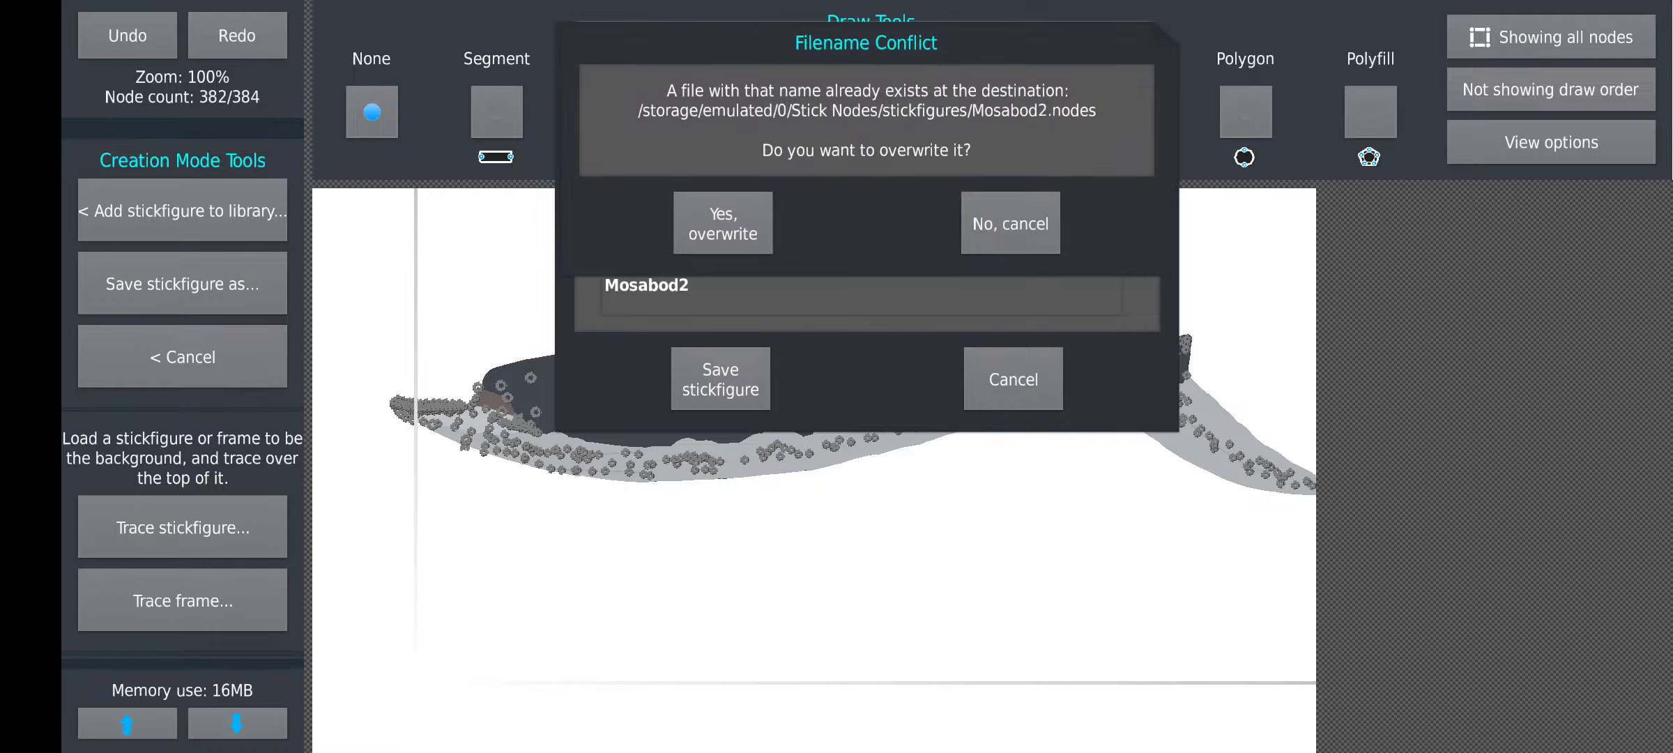
click(724, 221)
click(183, 357)
click(721, 179)
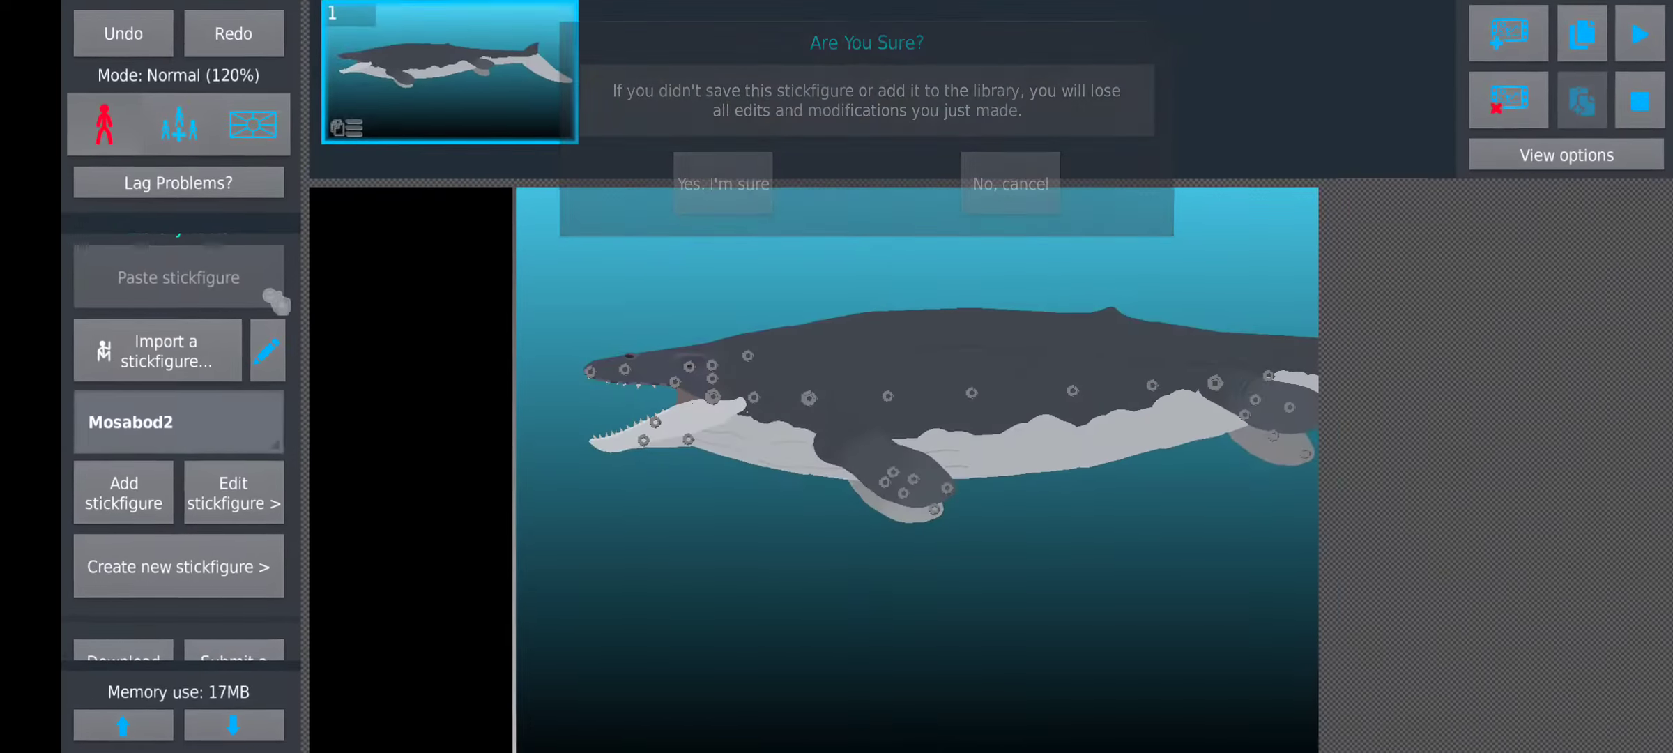
click(130, 355)
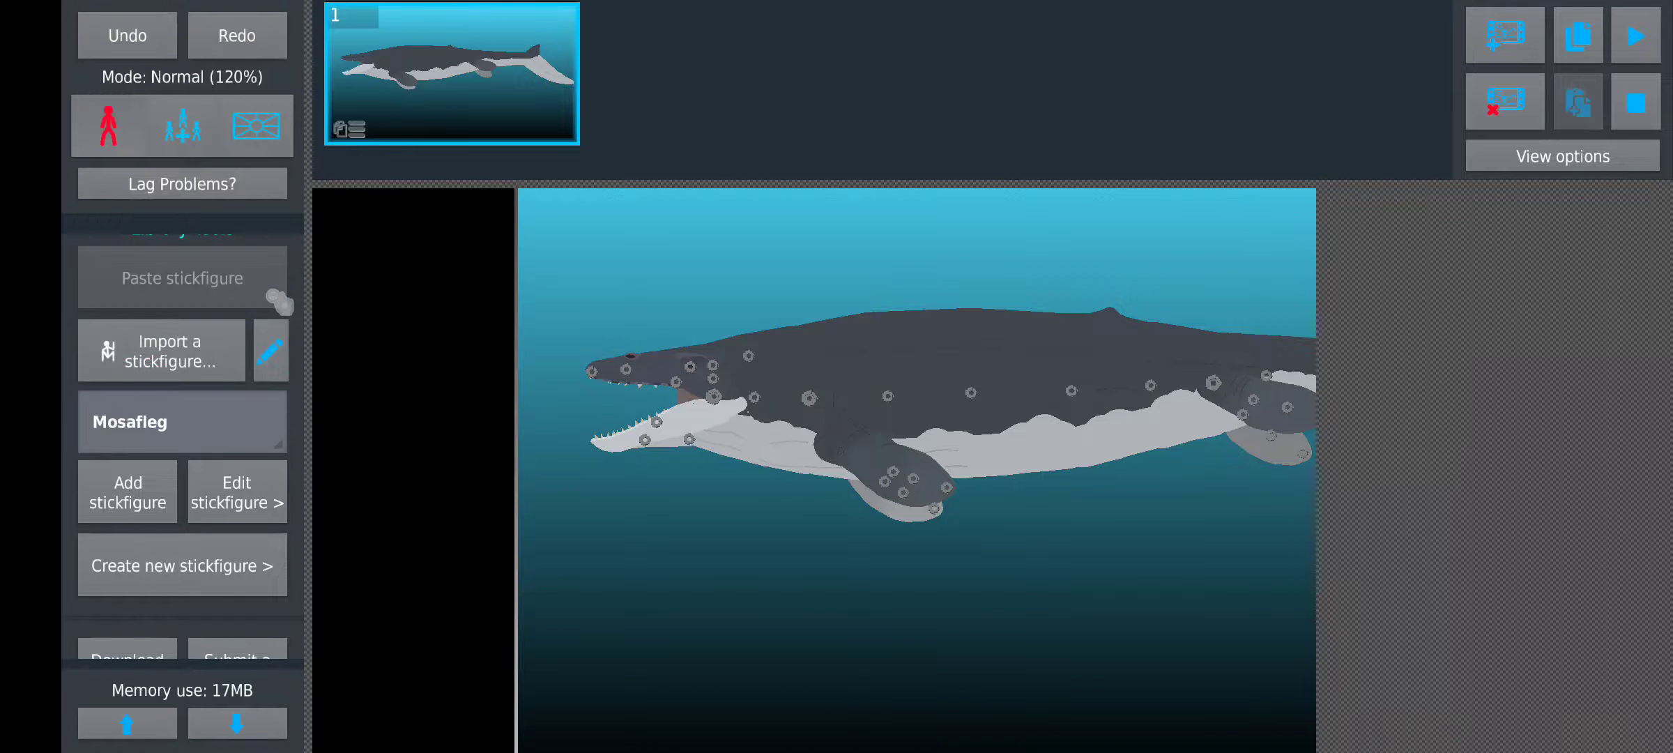
click(185, 421)
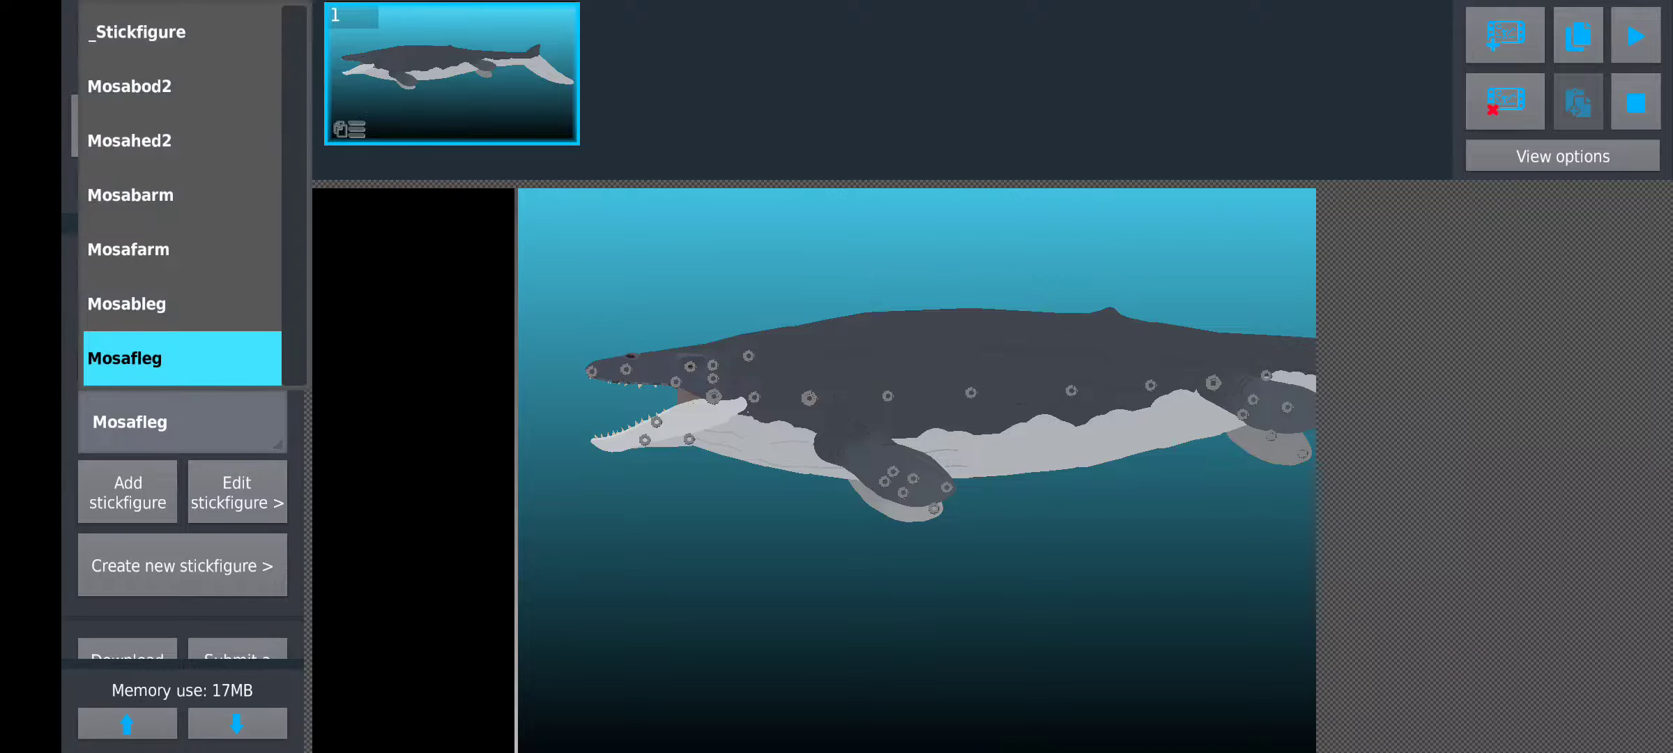
click(179, 358)
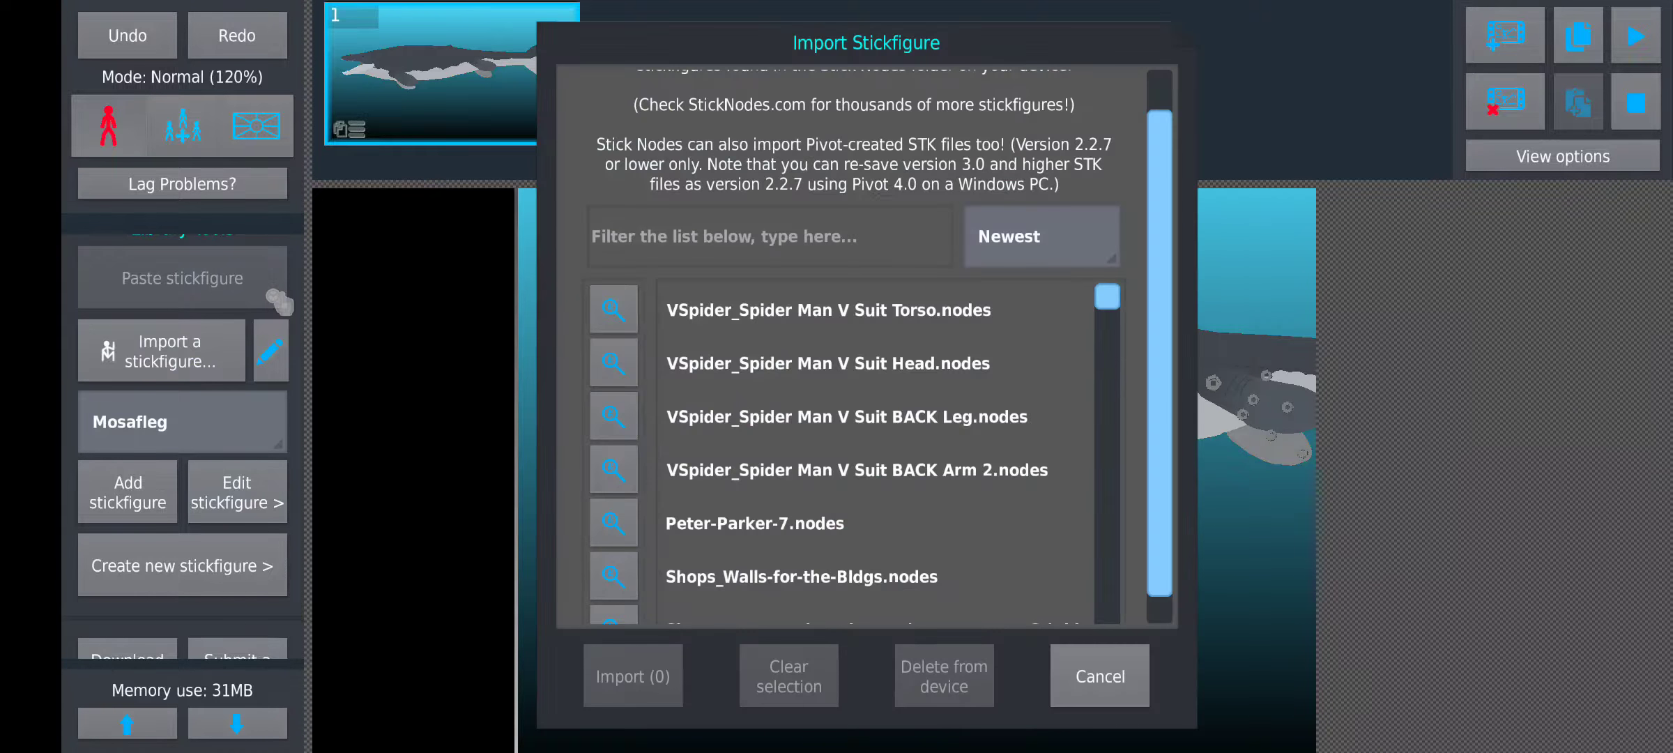
click(1094, 675)
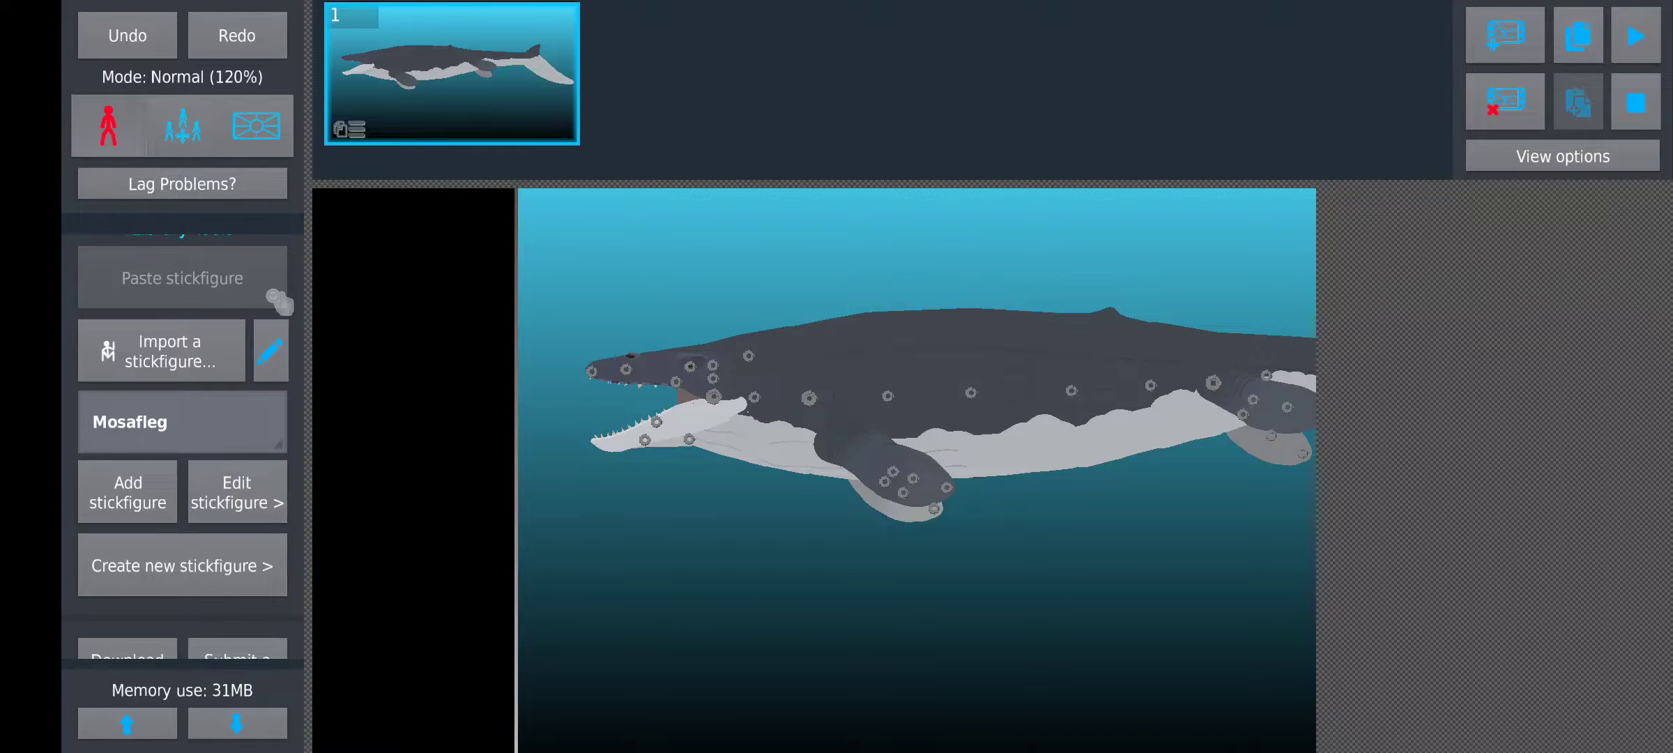
click(183, 421)
Rotate the mosasaur's lower jaw nearly shut, undoing one wrong attempt
click(180, 358)
scroll(183, 458, down, 3)
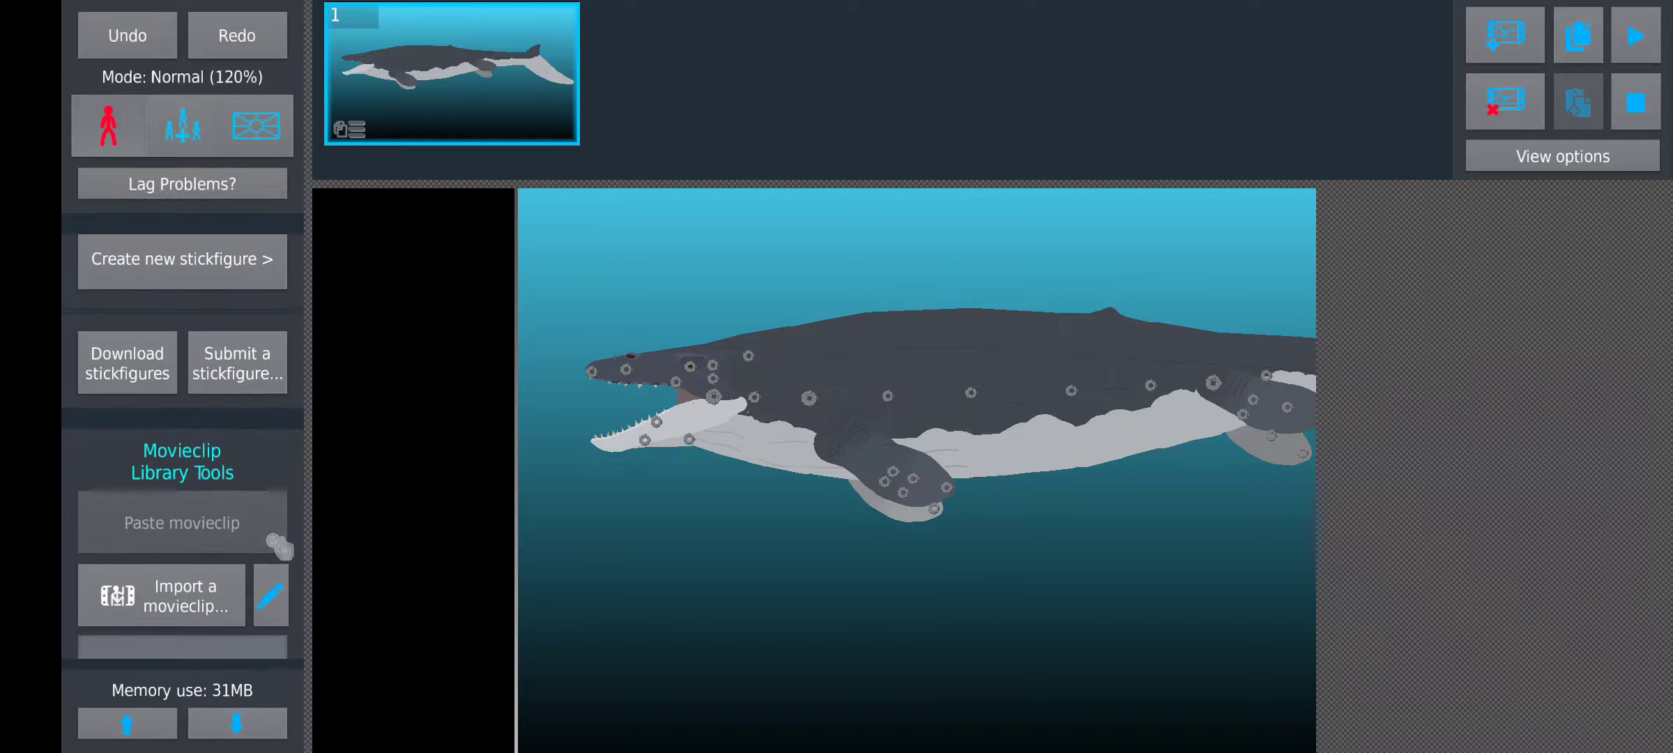
scroll(183, 459, down, 3)
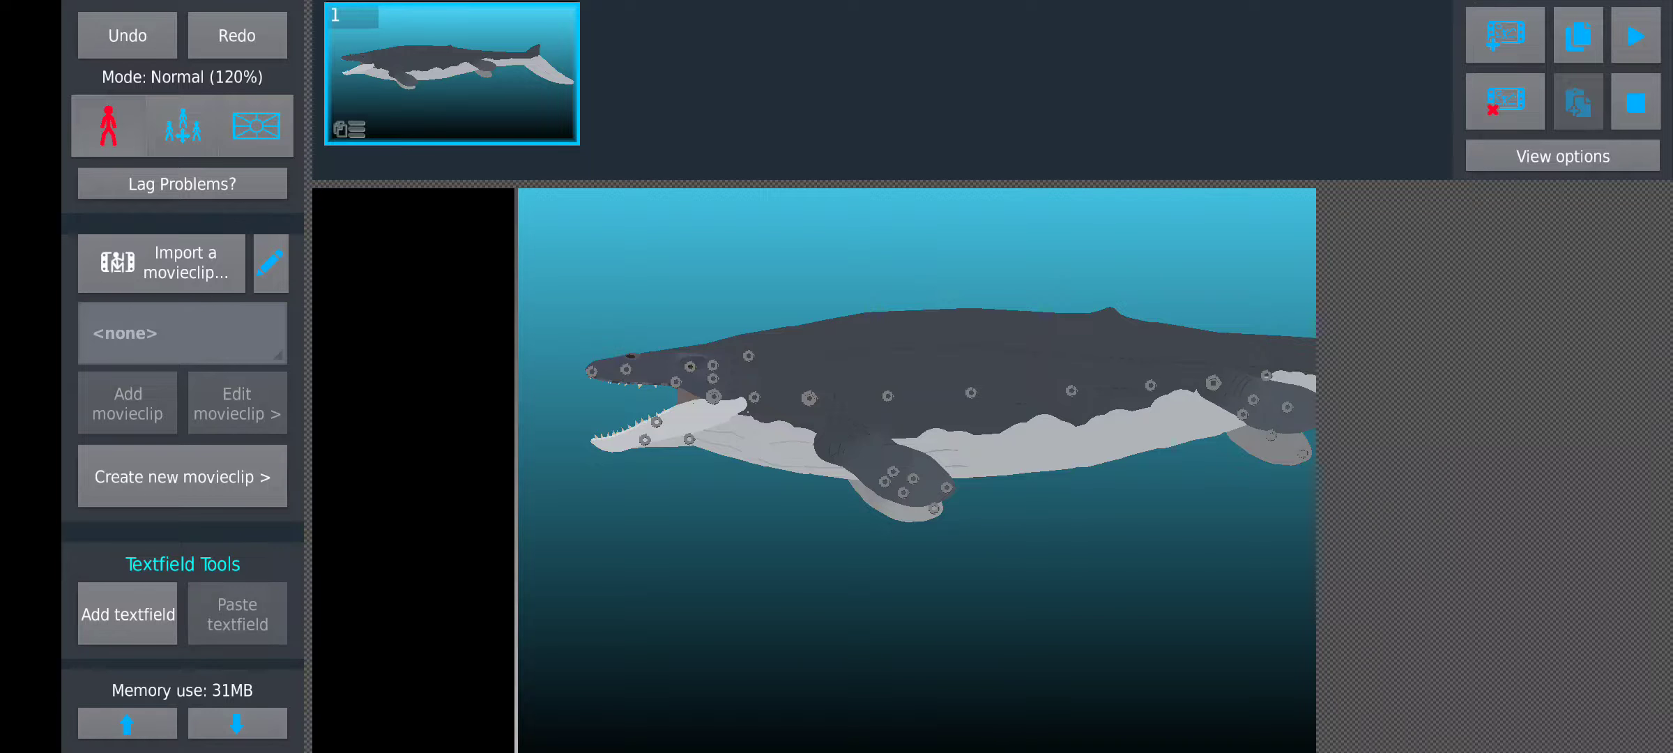
scroll(663, 374, up, 1)
scroll(661, 374, up, 2)
scroll(661, 374, up, 4)
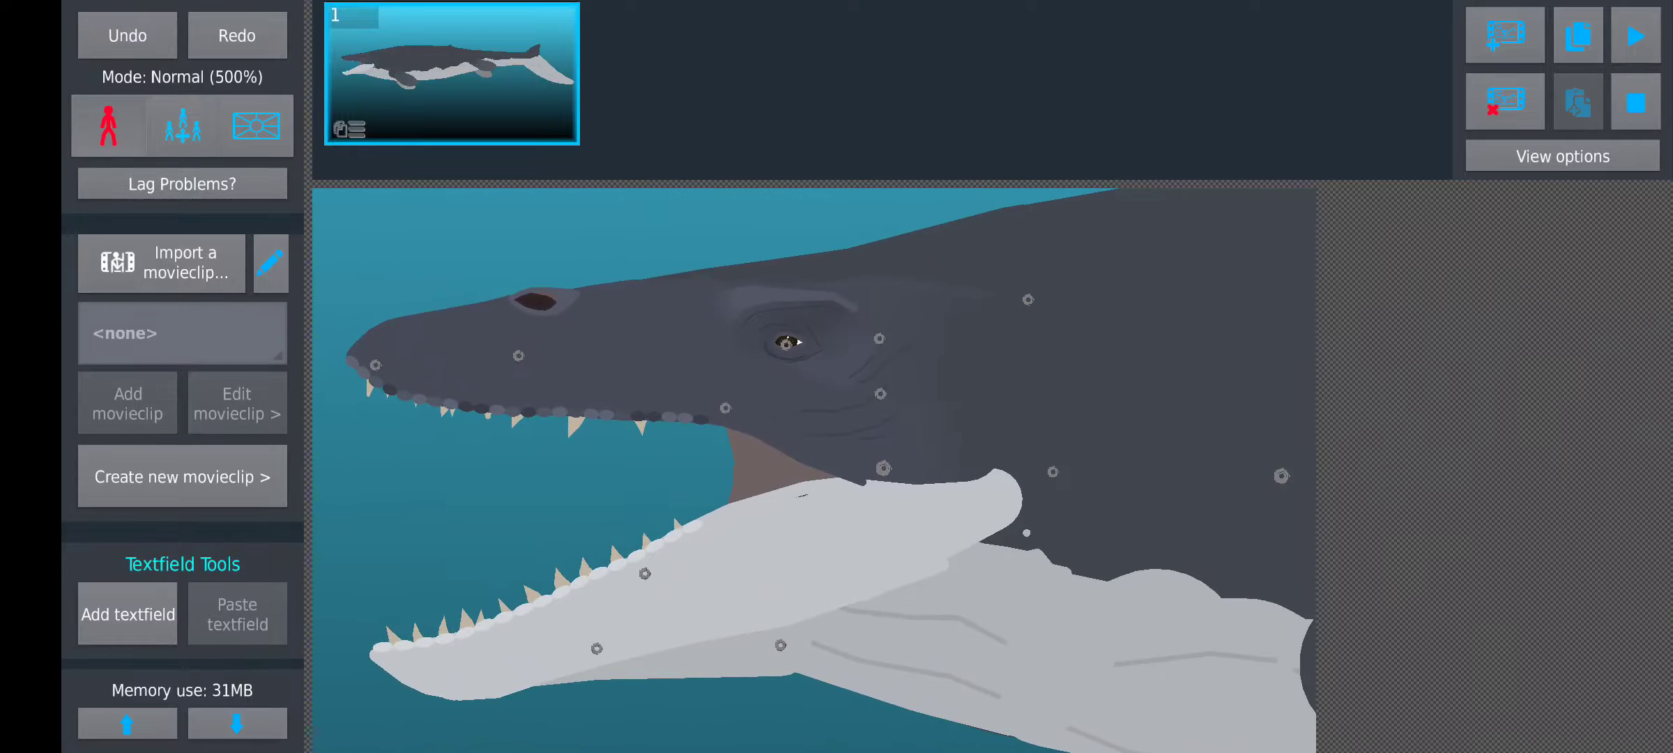
drag(645, 573, 622, 479)
scroll(785, 393, down, 2)
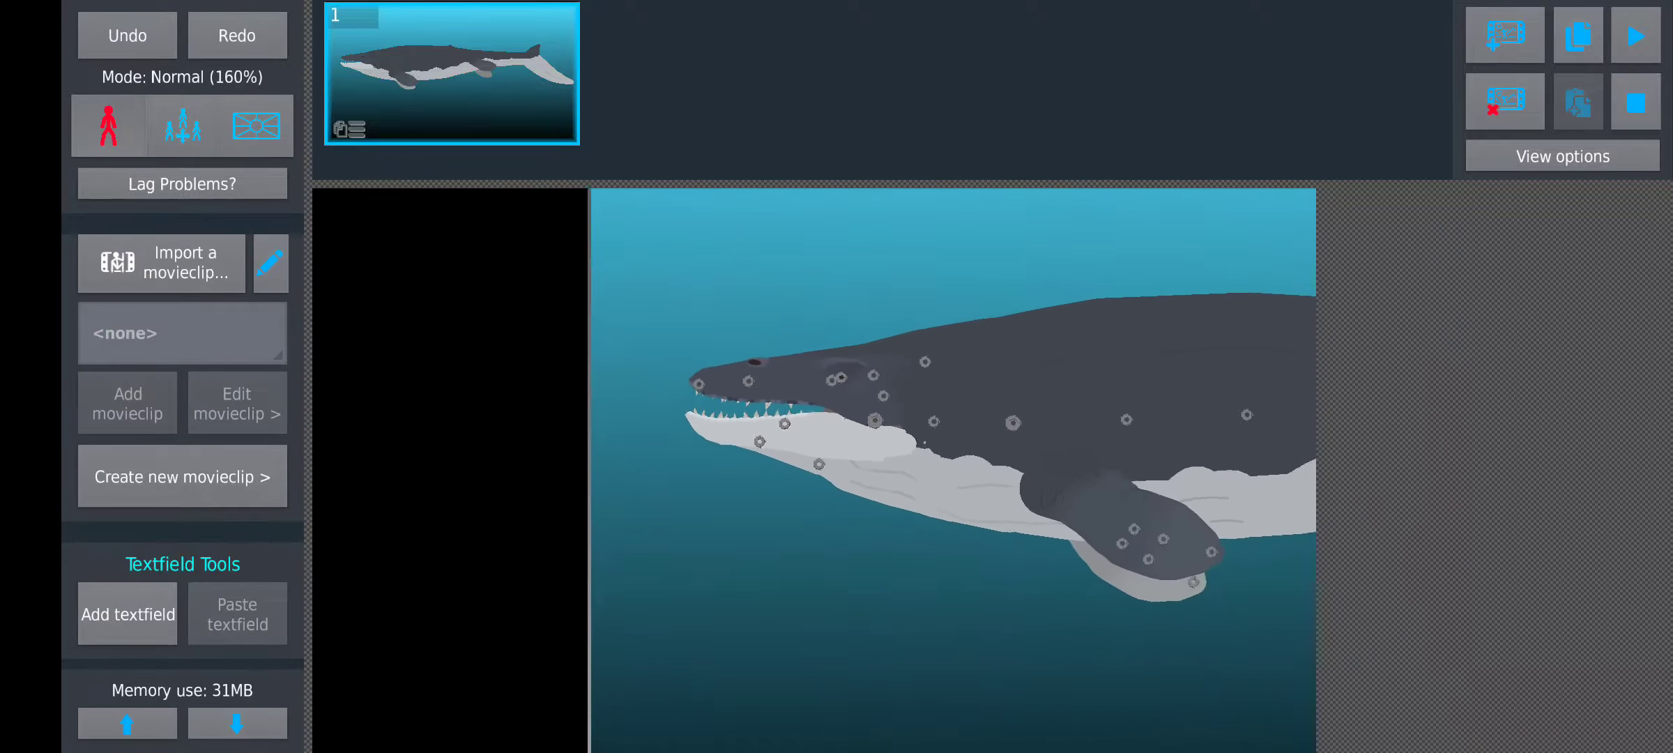
scroll(784, 392, down, 3)
scroll(785, 393, down, 2)
scroll(786, 392, up, 1)
click(681, 451)
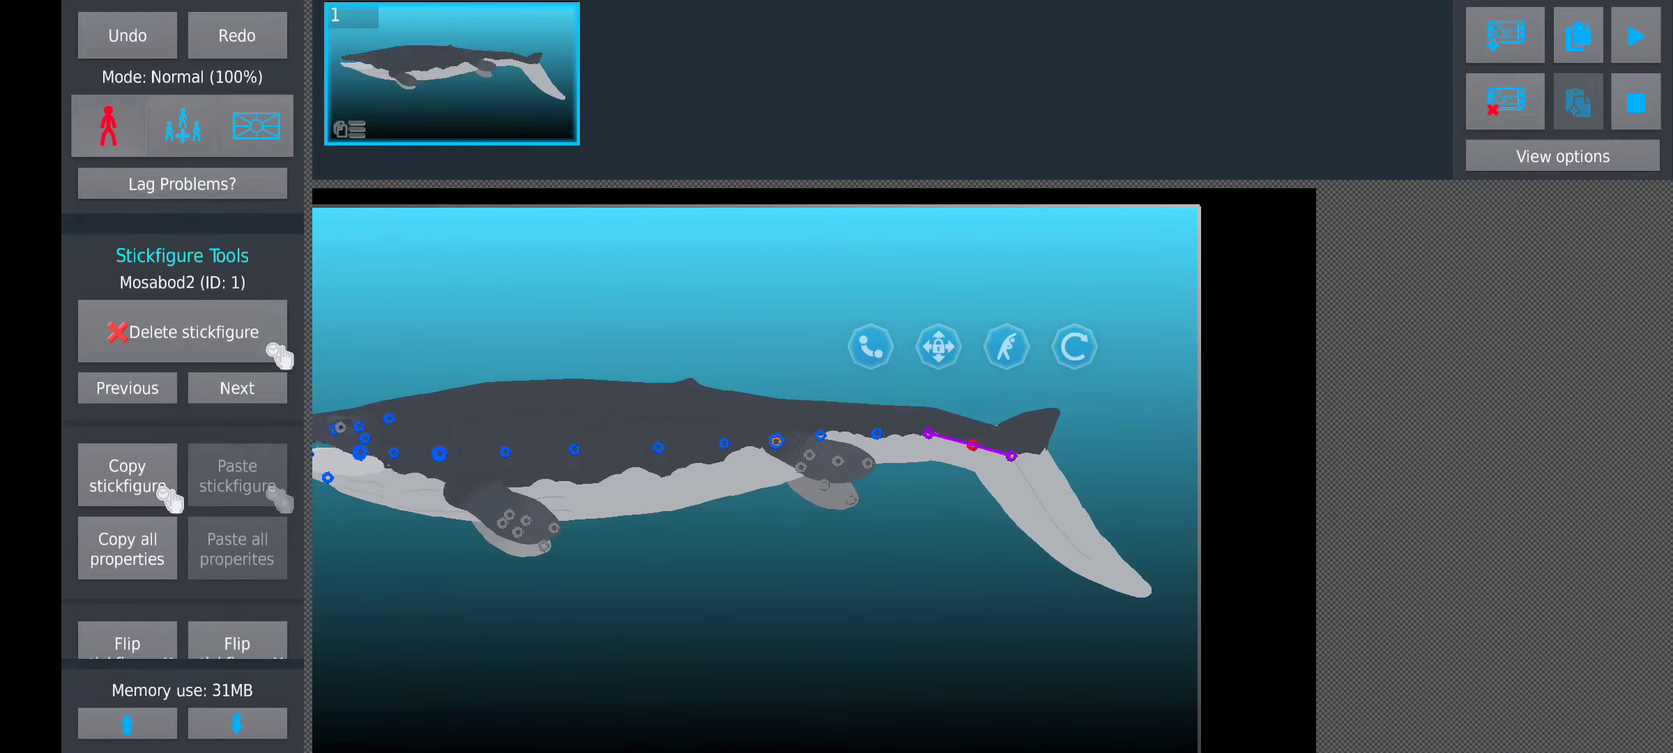
drag(654, 615, 838, 622)
key(ctrl+z)
scroll(445, 451, up, 4)
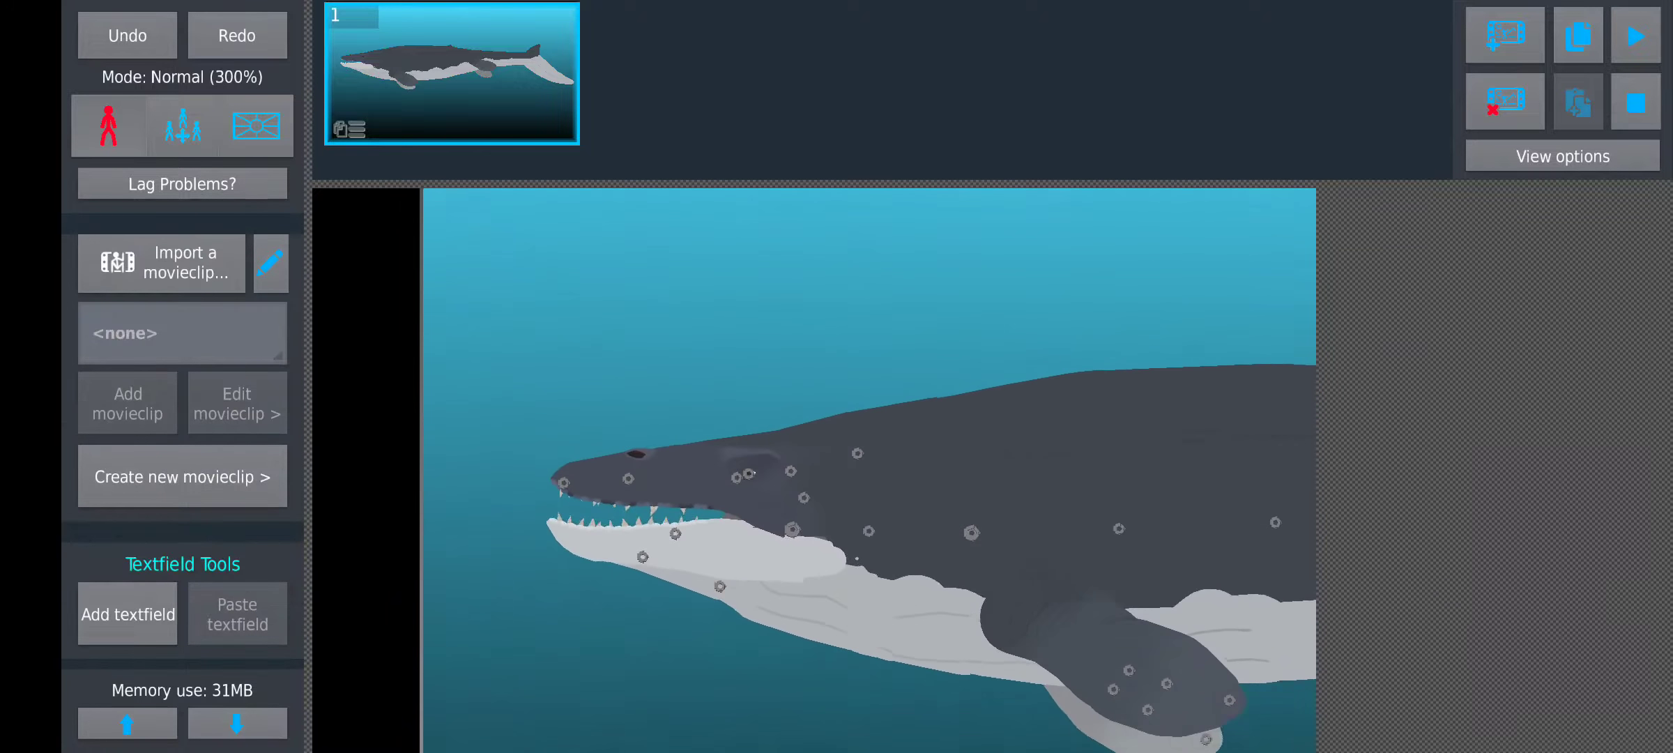
click(614, 732)
mouse_move(615, 732)
mouse_down()
mouse_move(560, 552)
mouse_move(629, 620)
mouse_up()
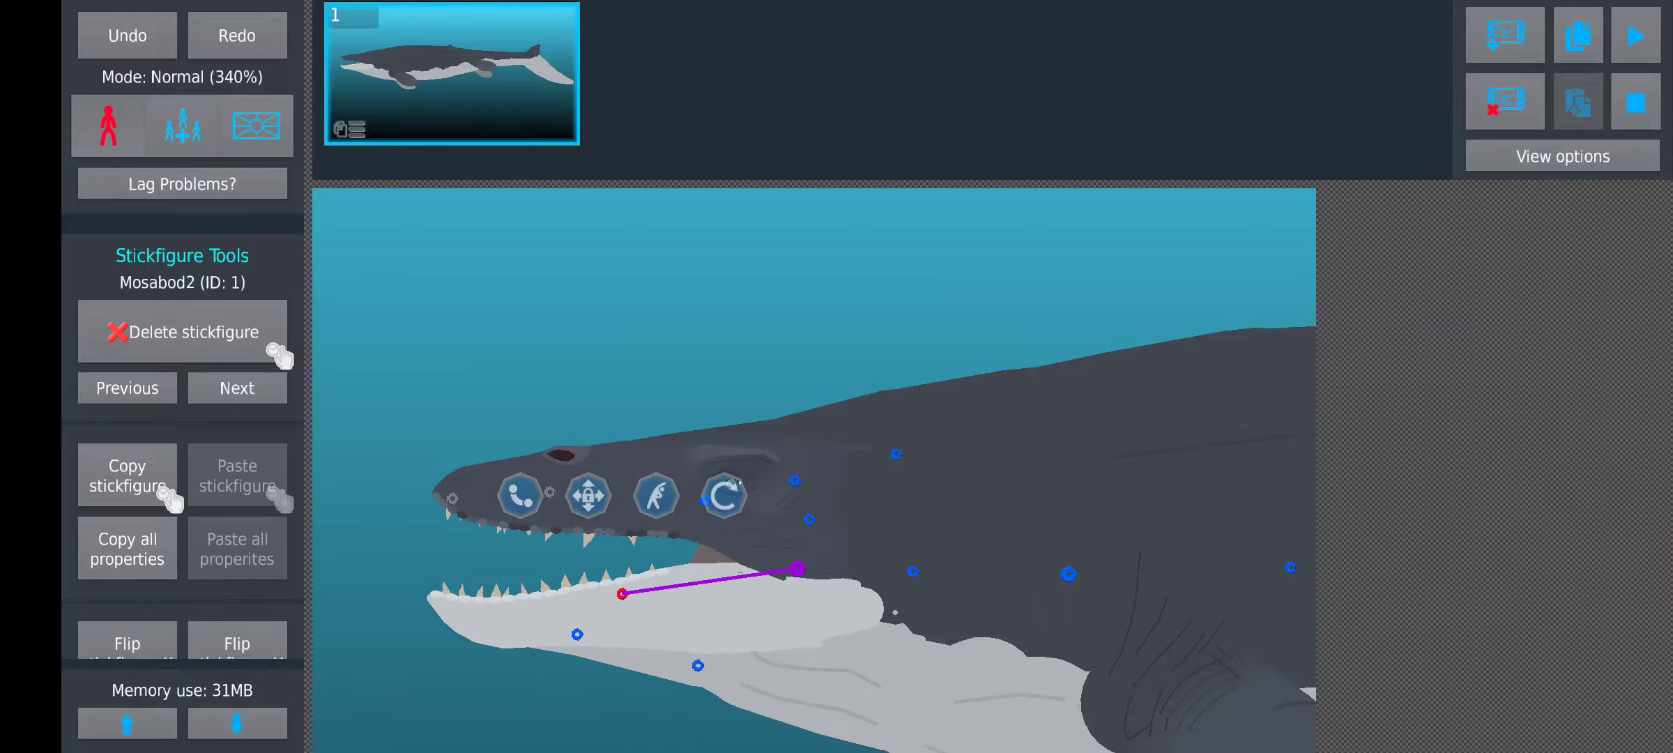
scroll(811, 471, down, 5)
drag(185, 588, 183, 328)
scroll(183, 444, up, 10)
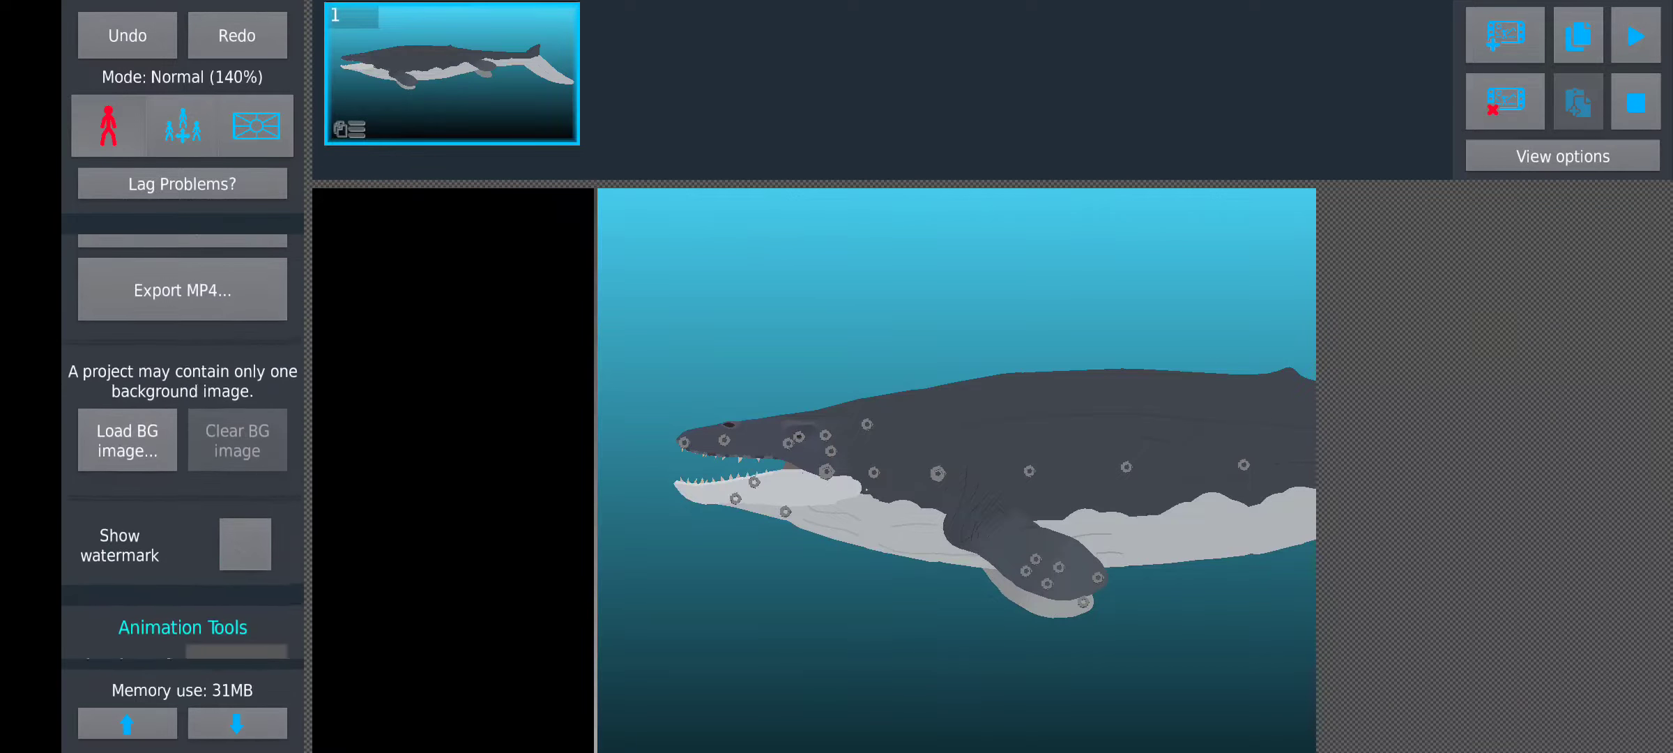
Open pachy.stknds from the bottom of the project list
click(237, 337)
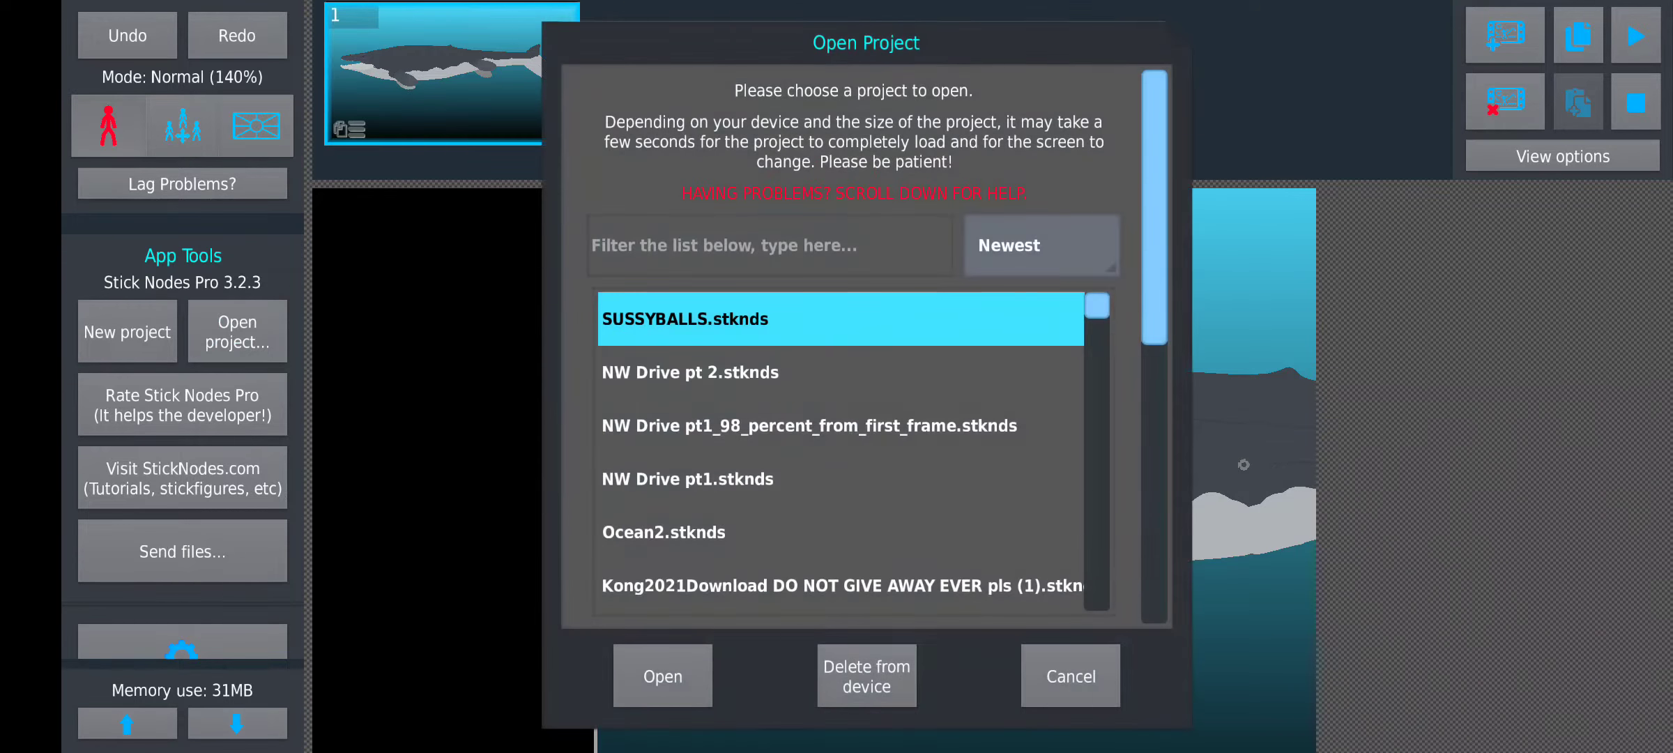
scroll(856, 439, down, 2)
scroll(856, 440, down, 2)
scroll(849, 451, up, 2)
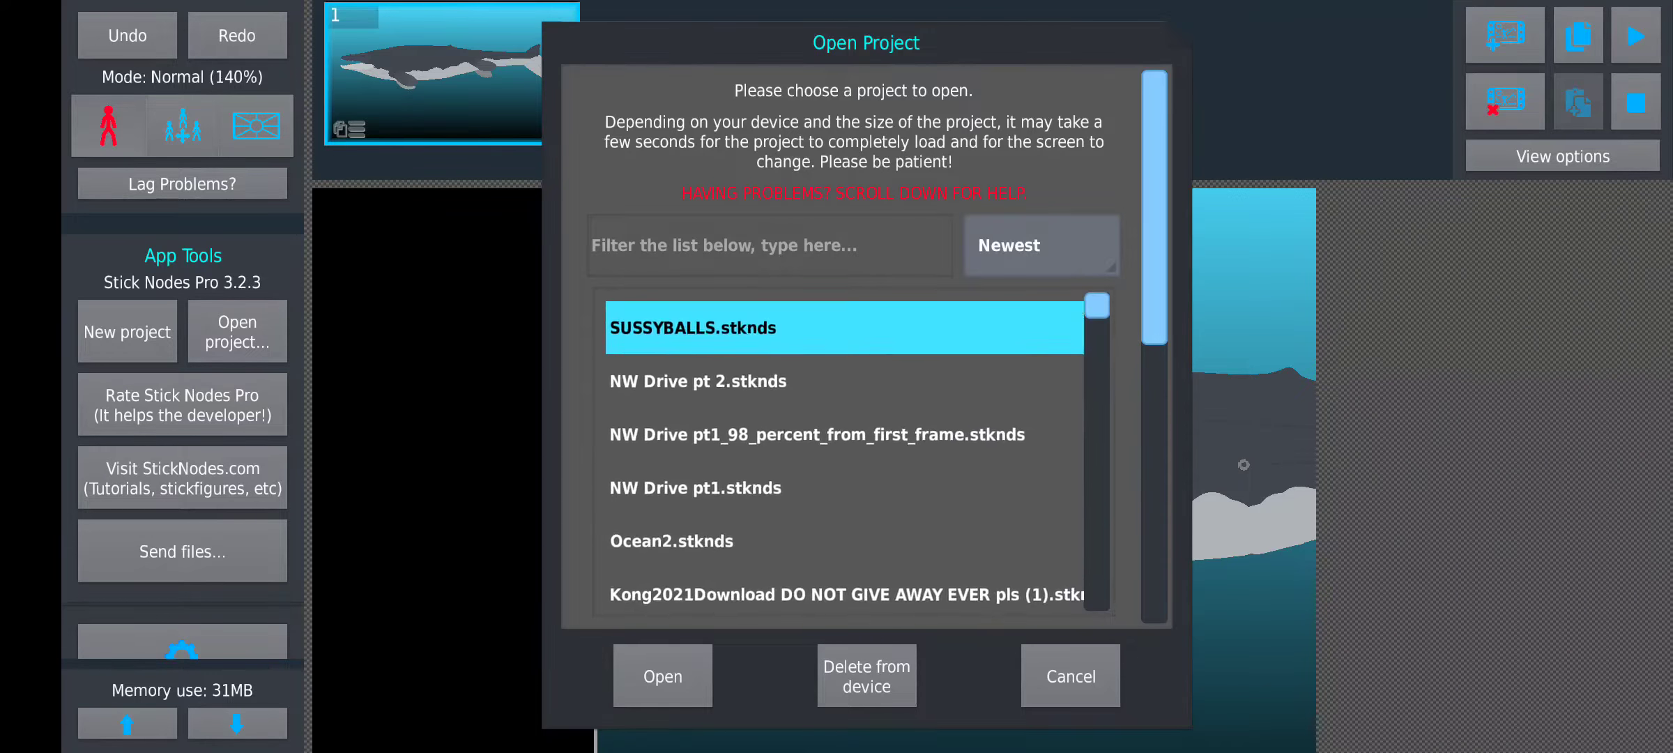
scroll(851, 451, down, 2)
scroll(850, 451, down, 2)
scroll(849, 451, down, 4)
scroll(838, 452, down, 5)
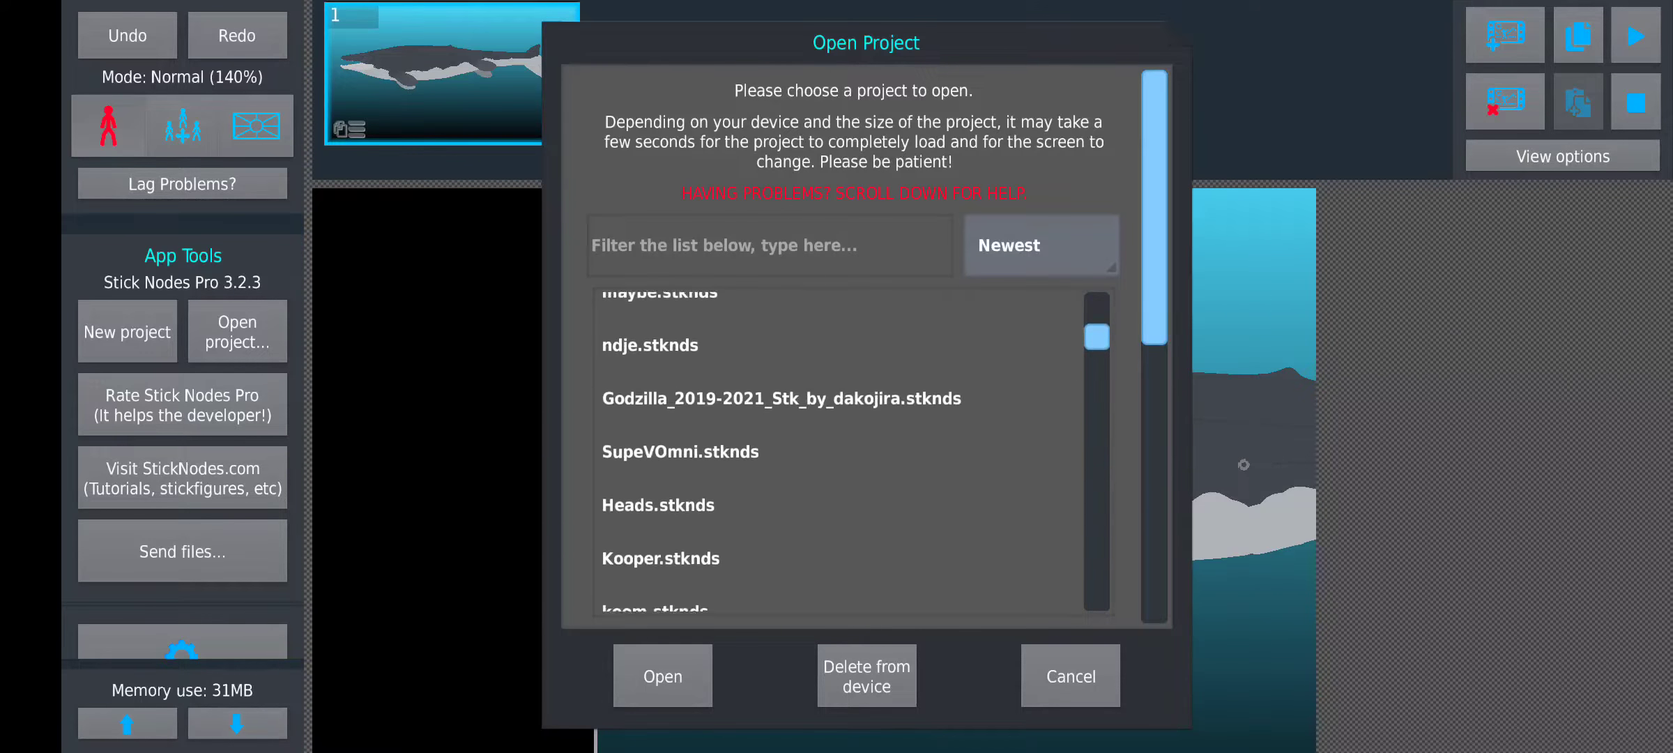
scroll(836, 451, down, 5)
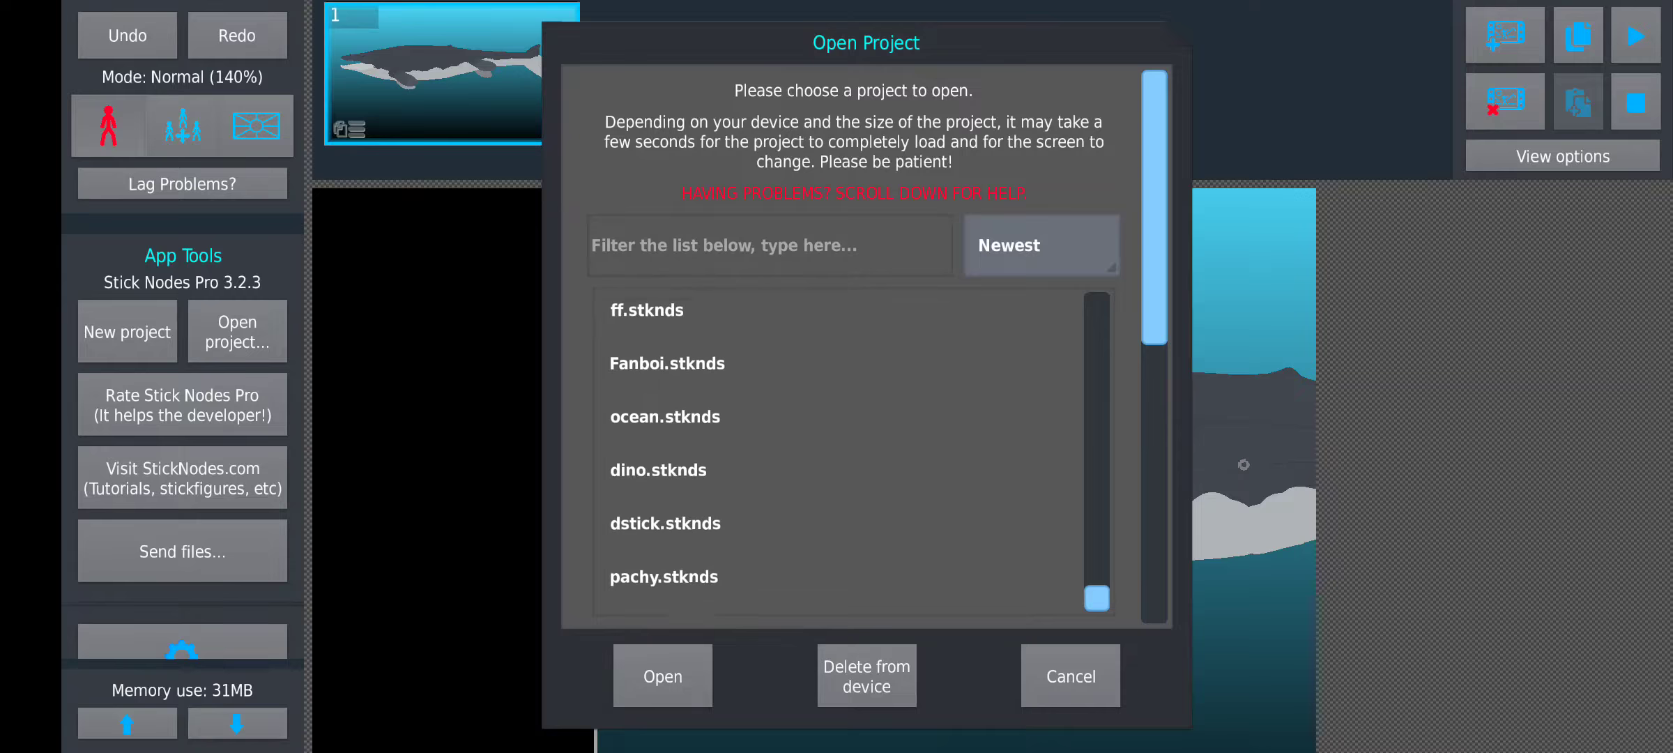
click(656, 585)
click(663, 677)
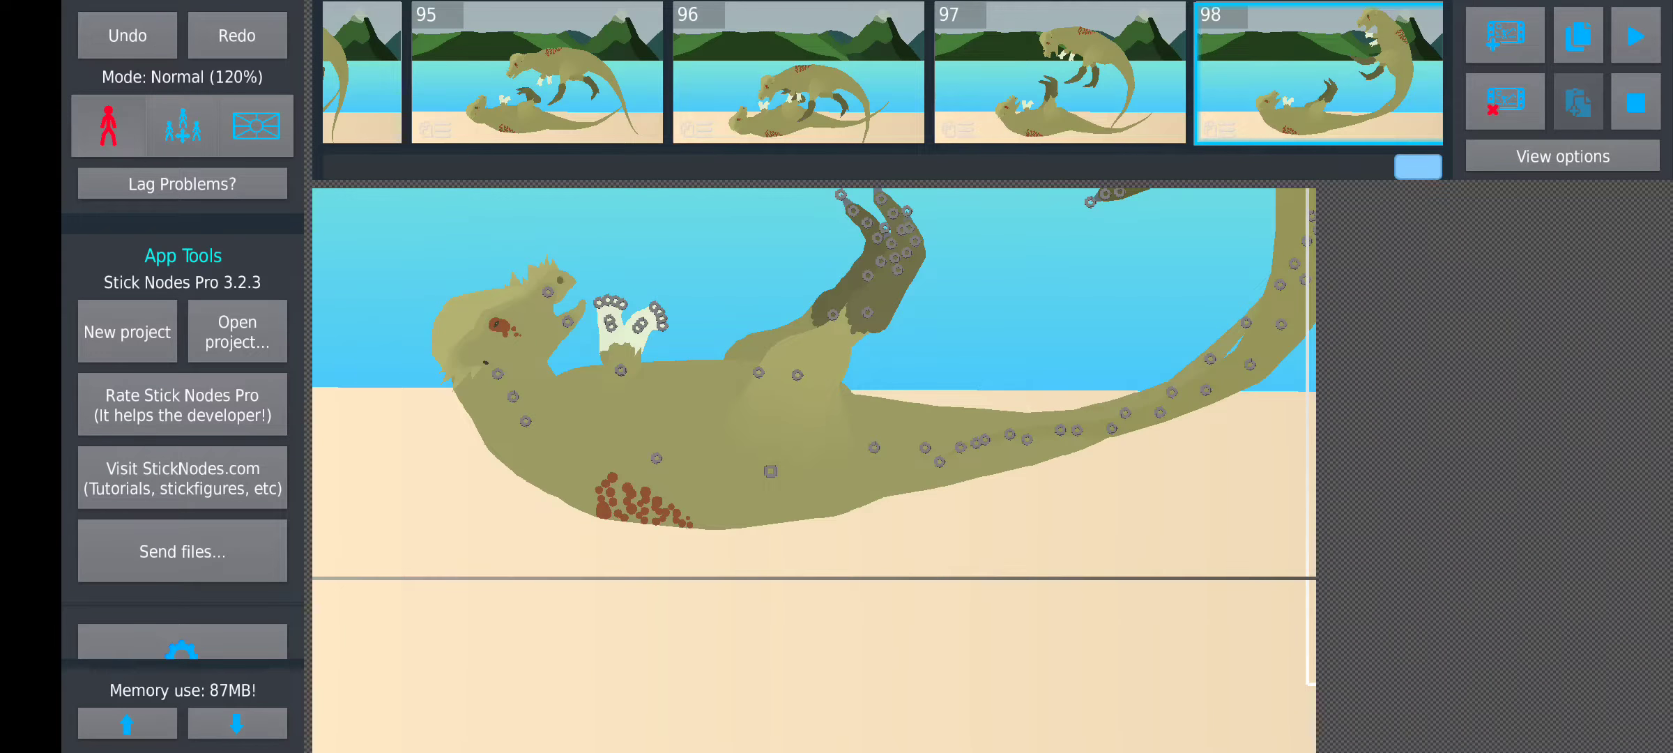
click(1636, 35)
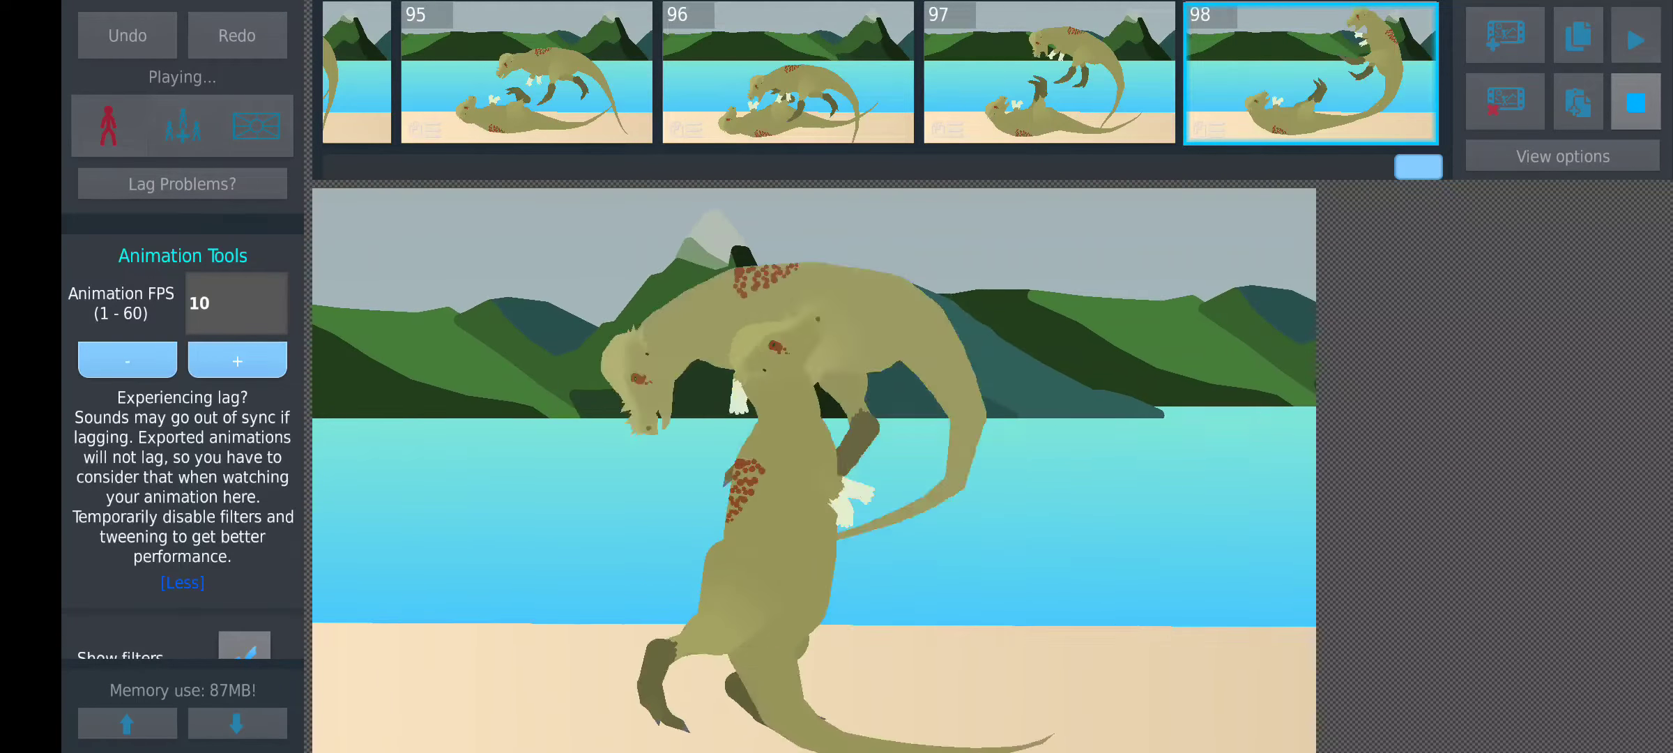
click(216, 445)
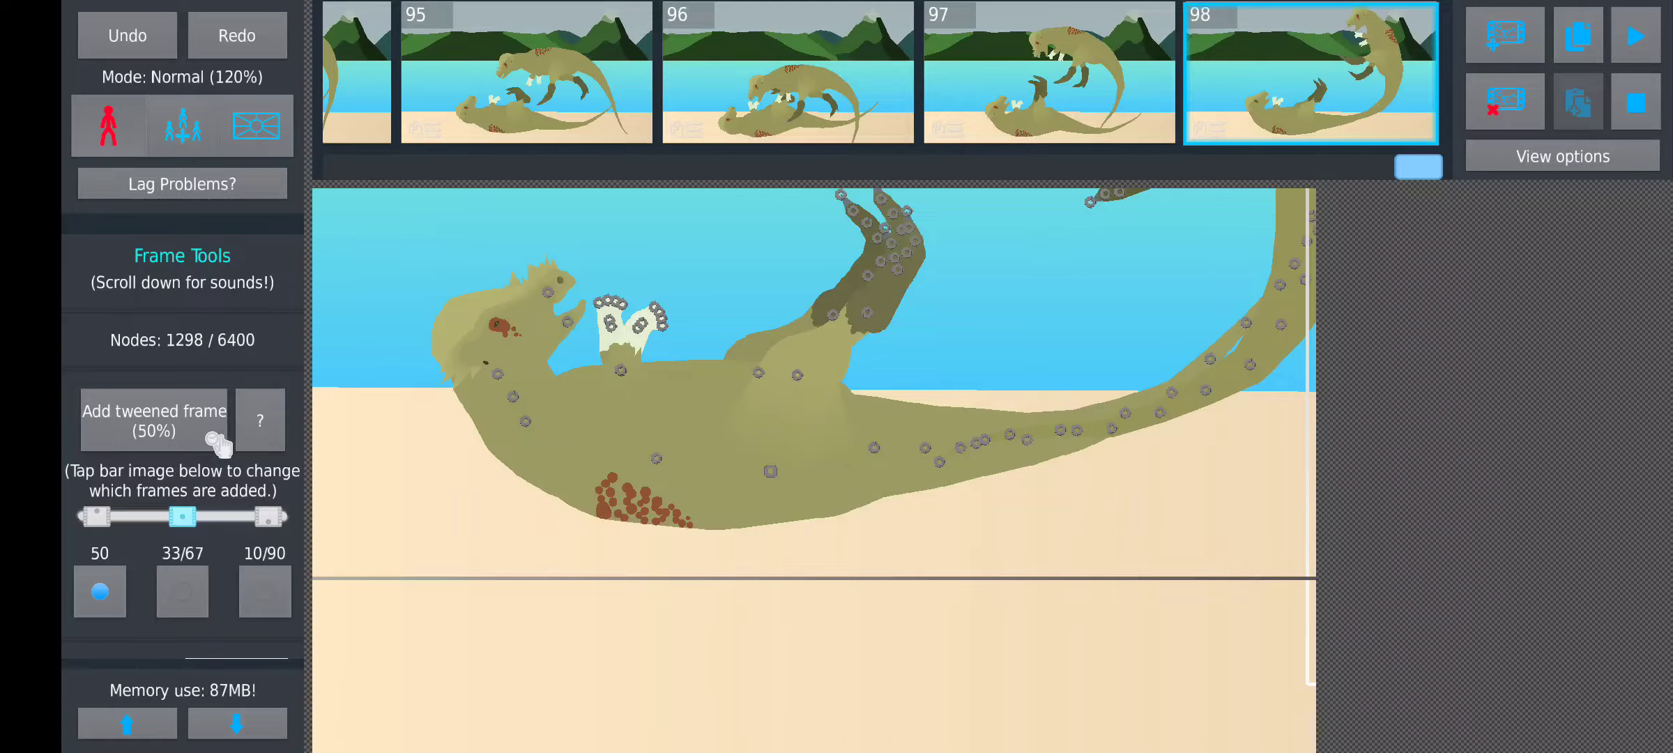
click(183, 674)
click(237, 333)
scroll(850, 458, down, 5)
click(680, 560)
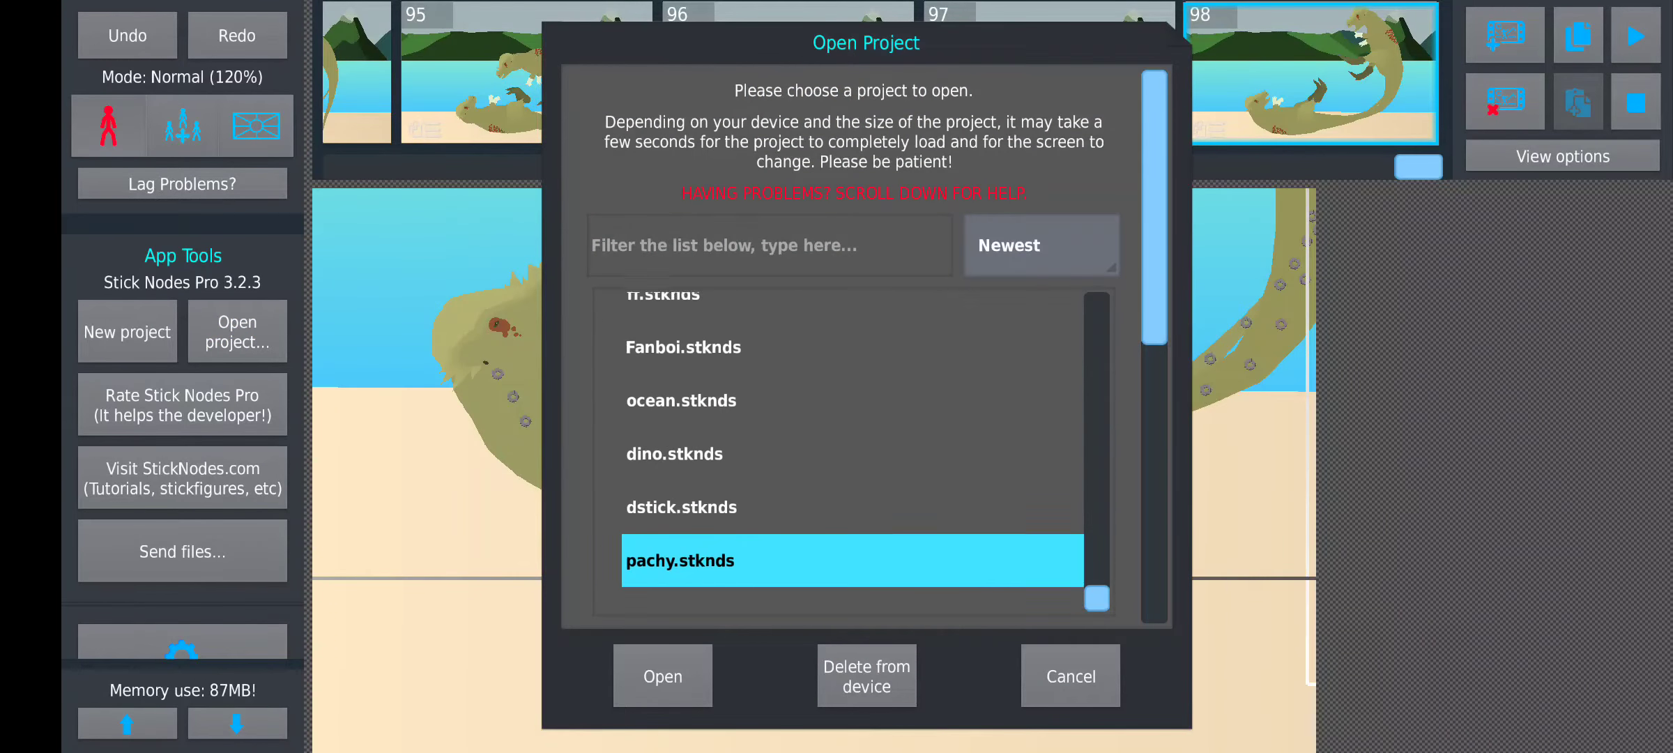
click(662, 677)
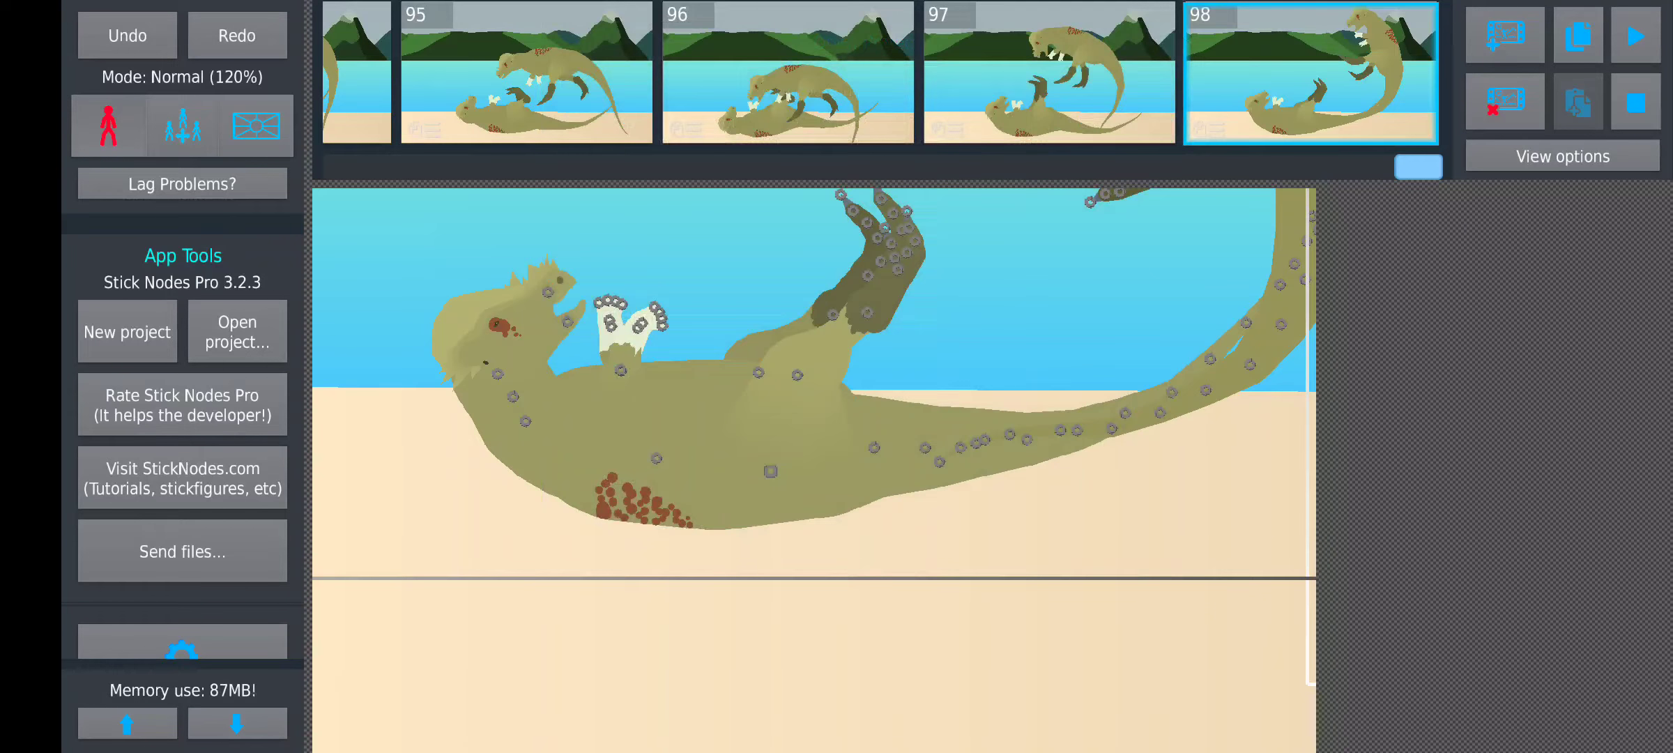